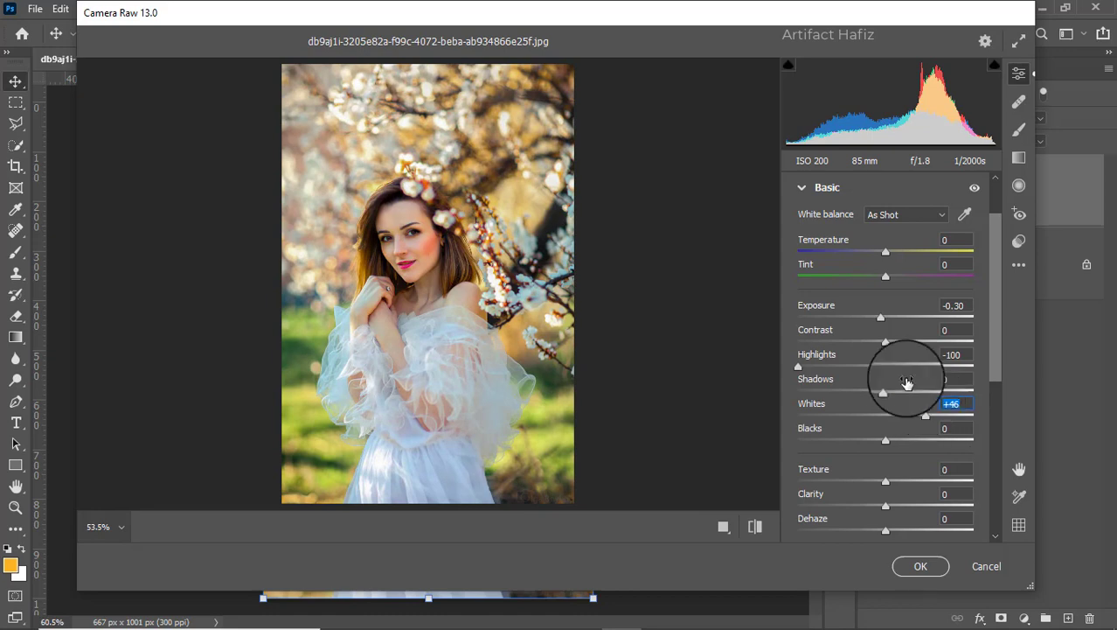
Adjust the photo's basic tones, setting Highlights to -84, Shadows to +36 and Blacks to -19
mouse_move(799, 367)
mouse_down()
mouse_move(842, 368)
mouse_move(809, 368)
mouse_up()
drag(885, 394, 917, 390)
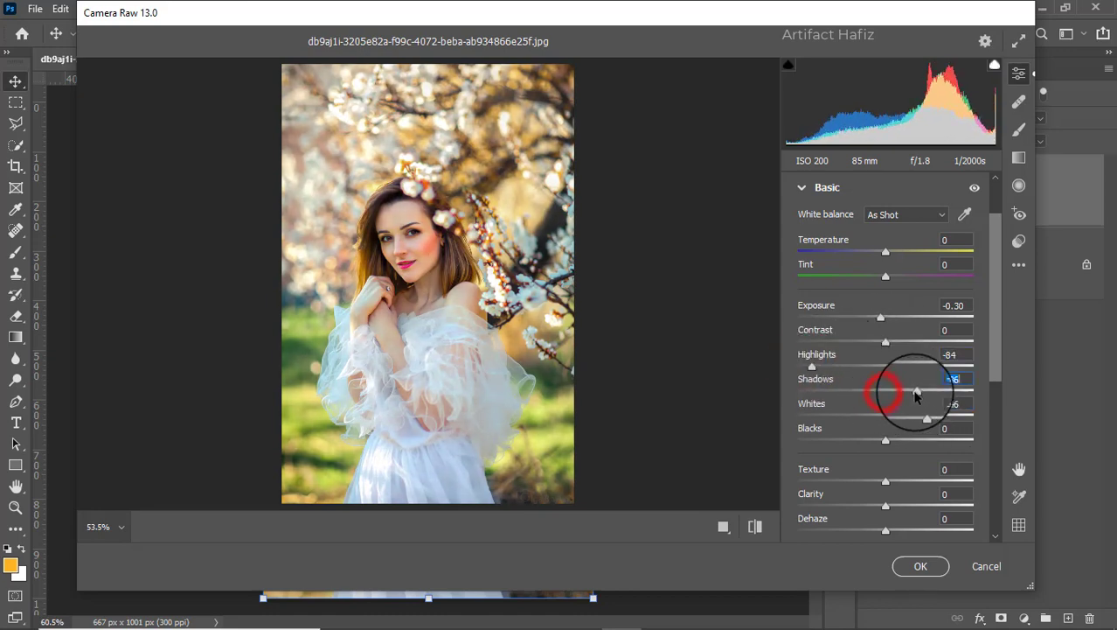
drag(885, 440, 867, 439)
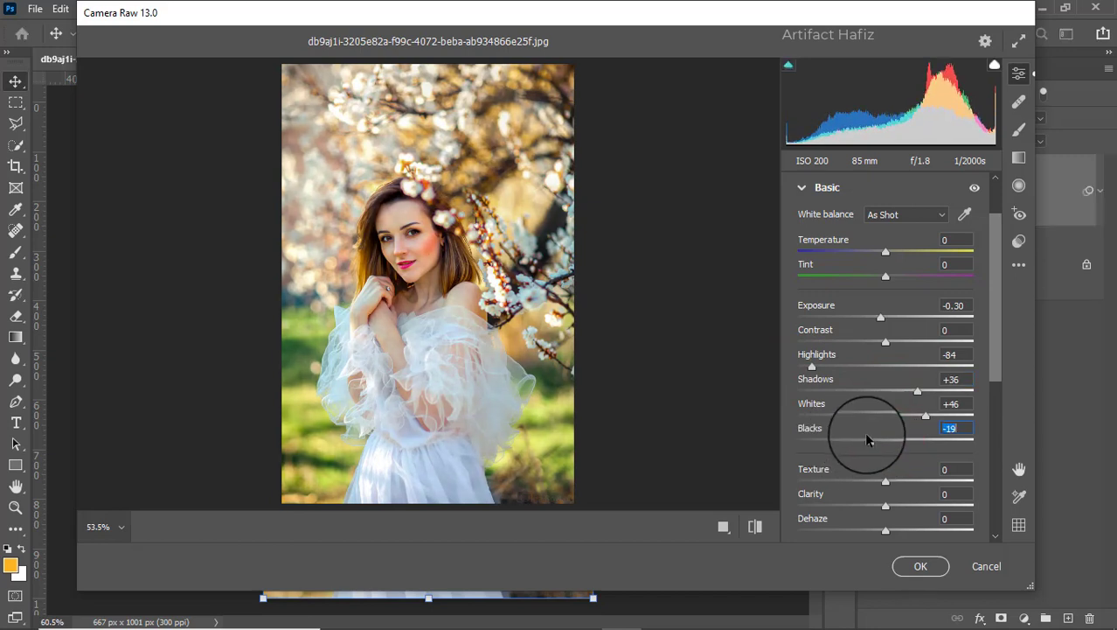
Set Texture to -8, Clarity to +3 and Dehaze to +5 in the Basic adjustments
drag(886, 482, 880, 493)
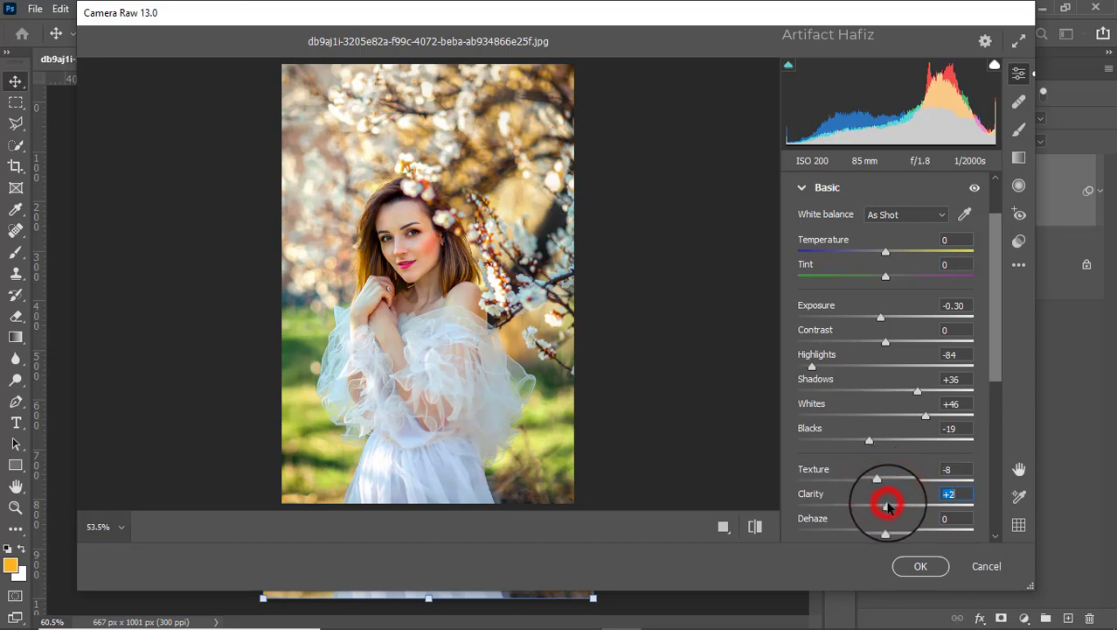
scroll(923, 456, down, 3)
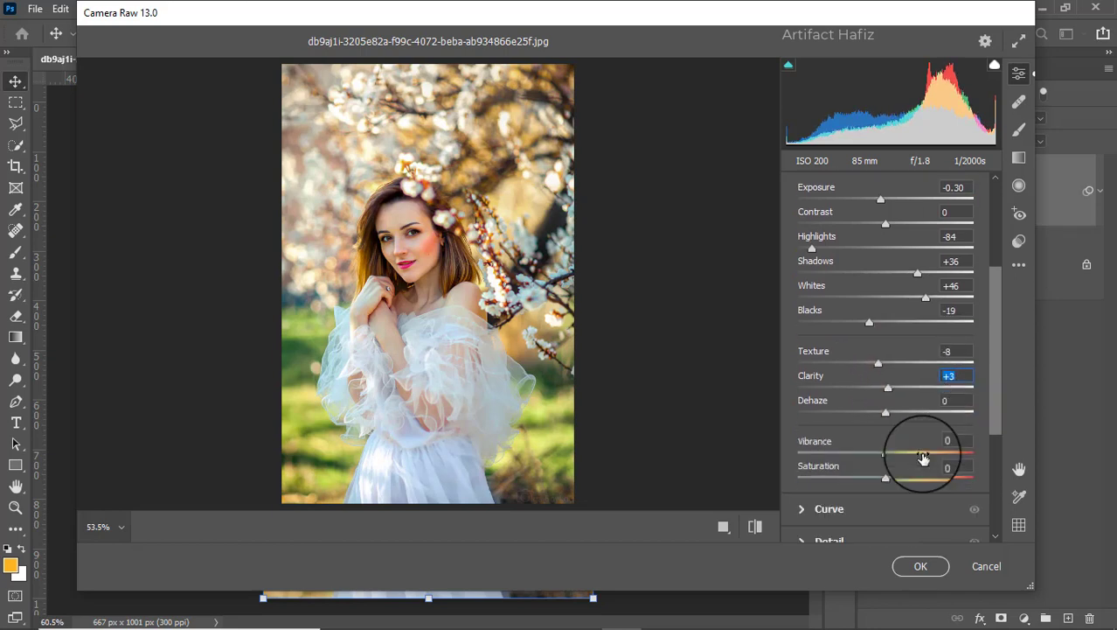
mouse_move(886, 418)
mouse_down()
mouse_move(863, 418)
mouse_move(898, 424)
mouse_move(887, 418)
mouse_up()
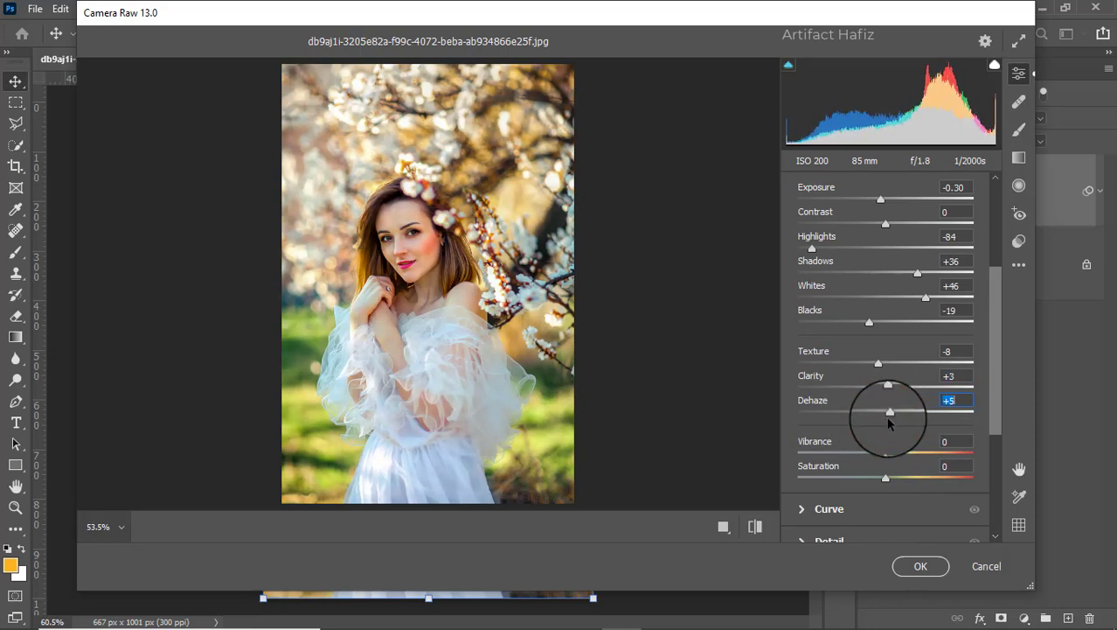
Add two points to the RGB point curve, one at input 63, output 62 and one at input 189, output 198
scroll(888, 422, down, 4)
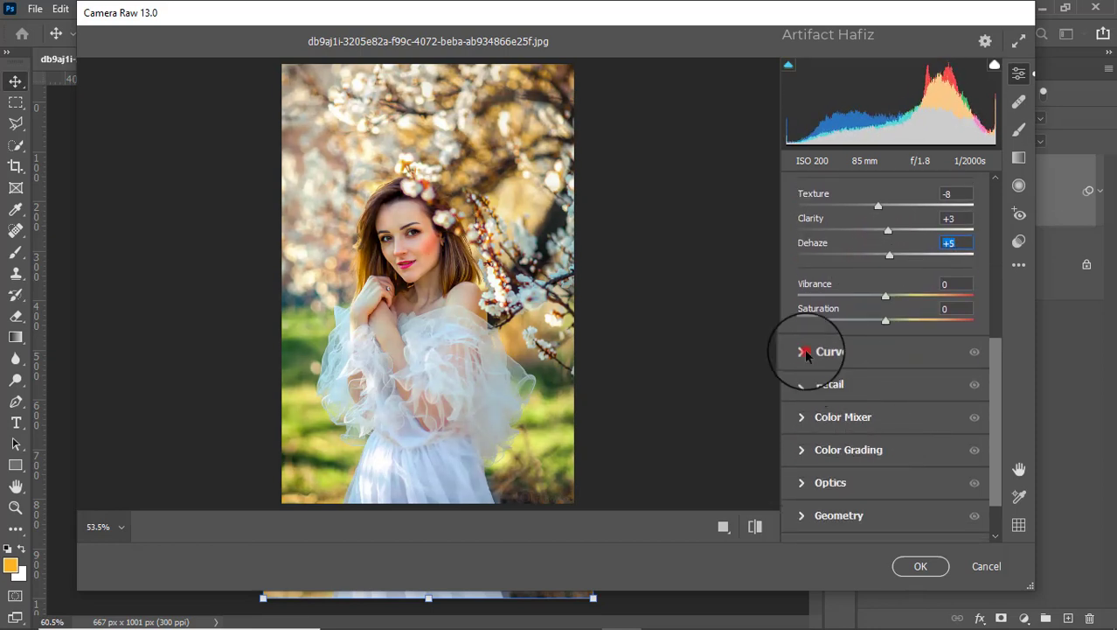
click(805, 354)
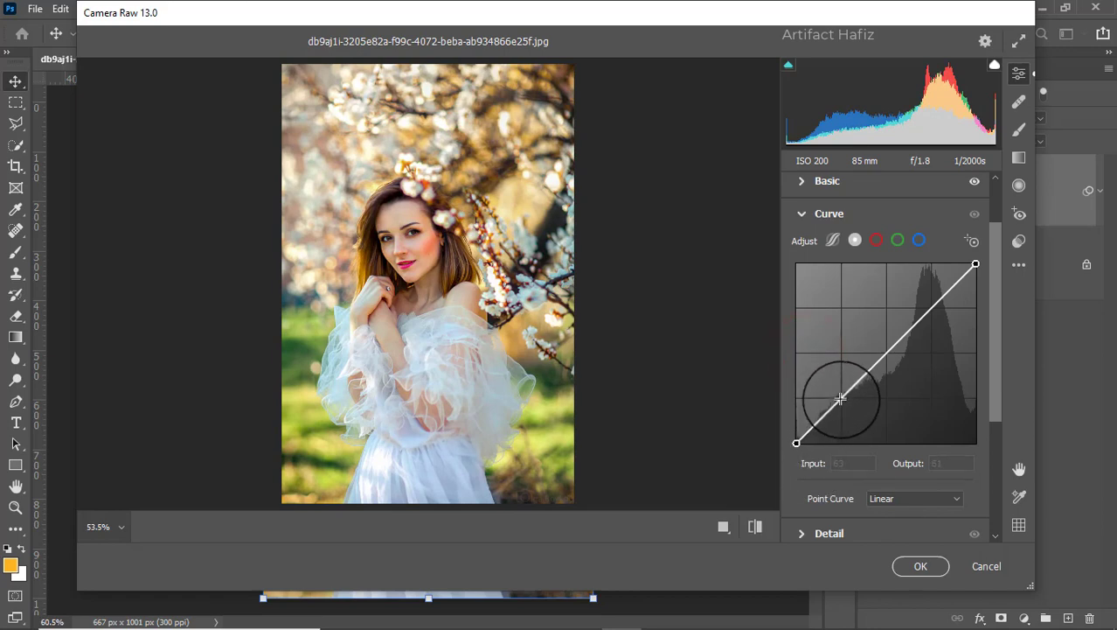
click(840, 399)
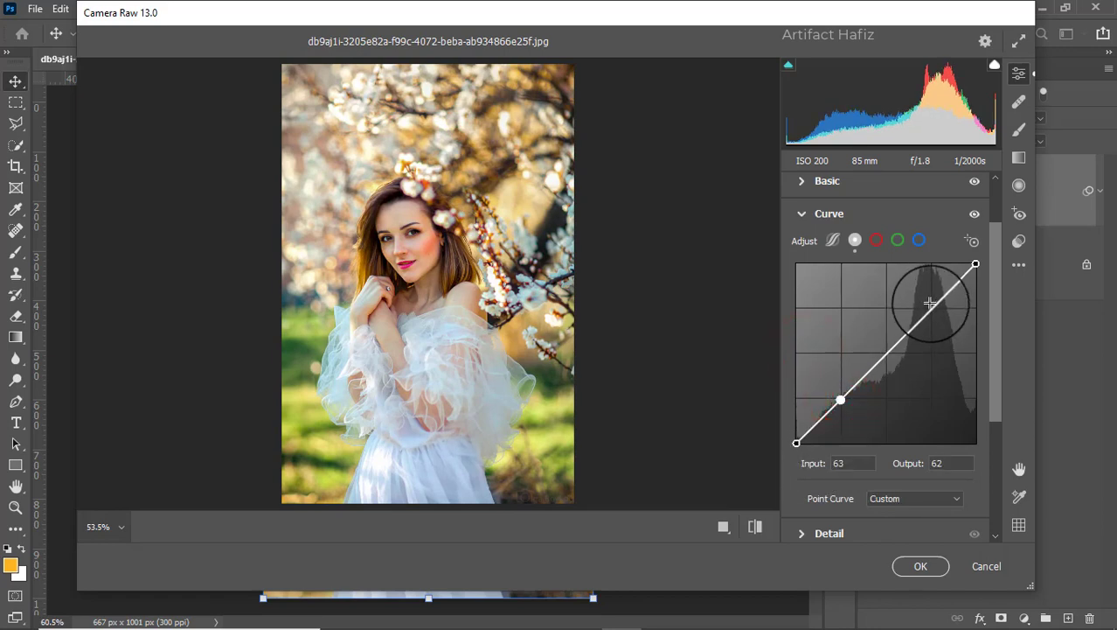
drag(930, 302, 929, 303)
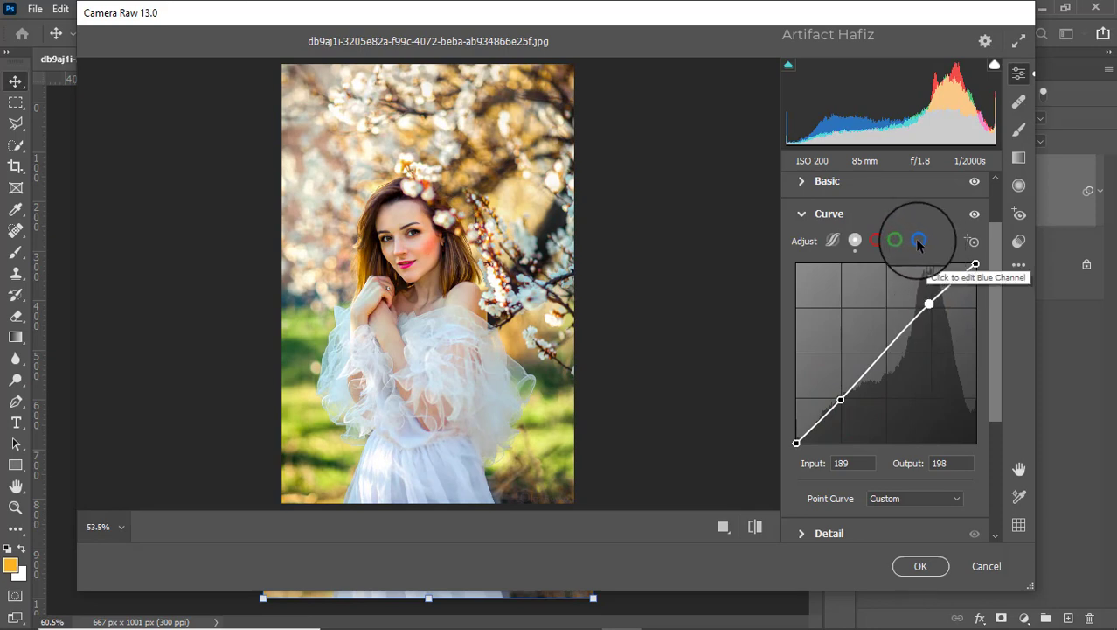
Set Noise Reduction to 10 in the Detail adjustments
scroll(845, 462, down, 2)
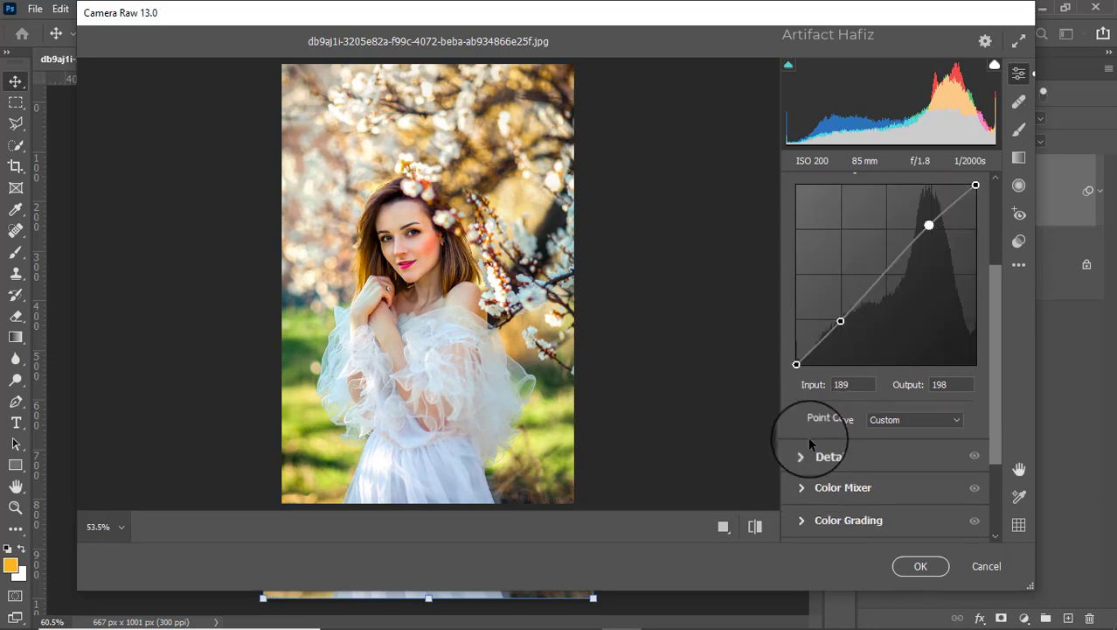
click(801, 456)
drag(798, 393, 814, 401)
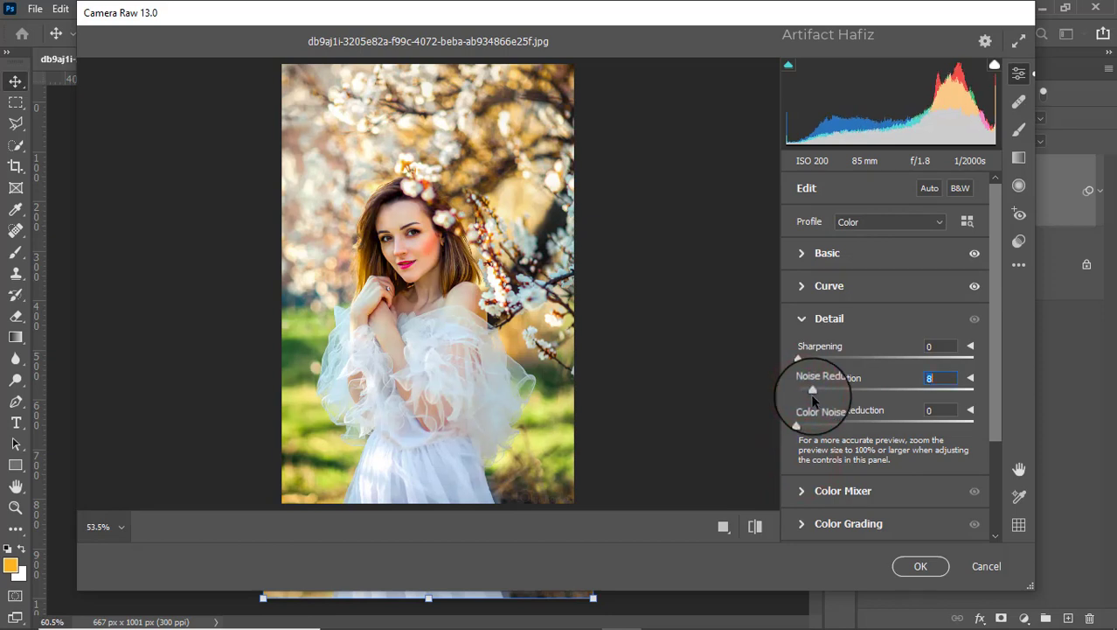
In the HSL Color Mixer, set saturation to +22 for Reds, +3 for Oranges, -30 for Yellows and -100 for Greens
scroll(819, 399, down, 2)
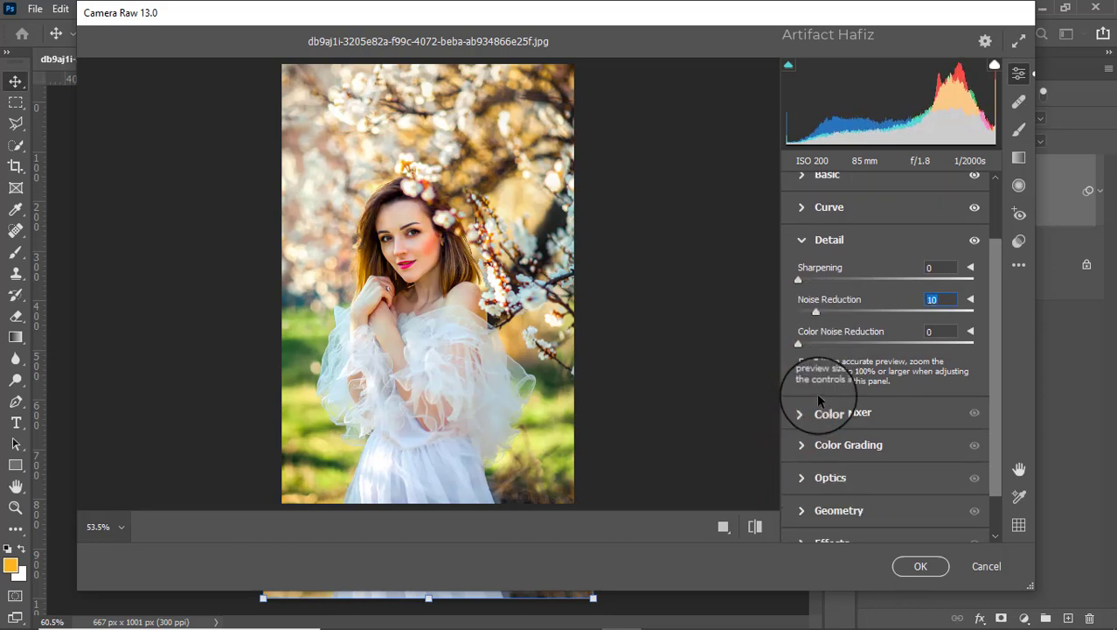
click(802, 413)
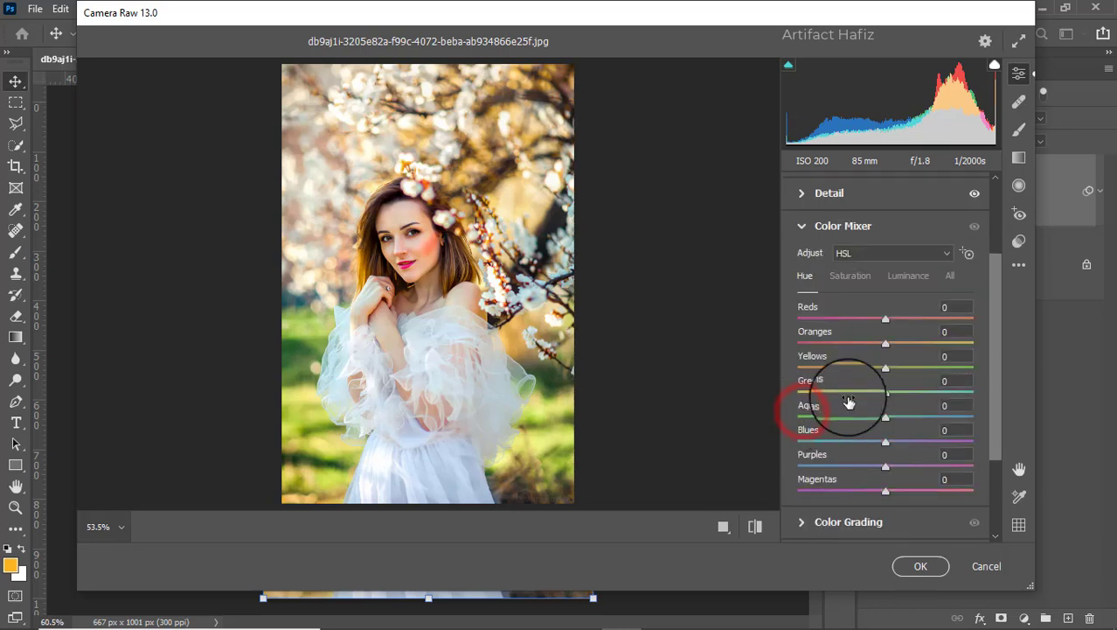
click(851, 275)
click(885, 342)
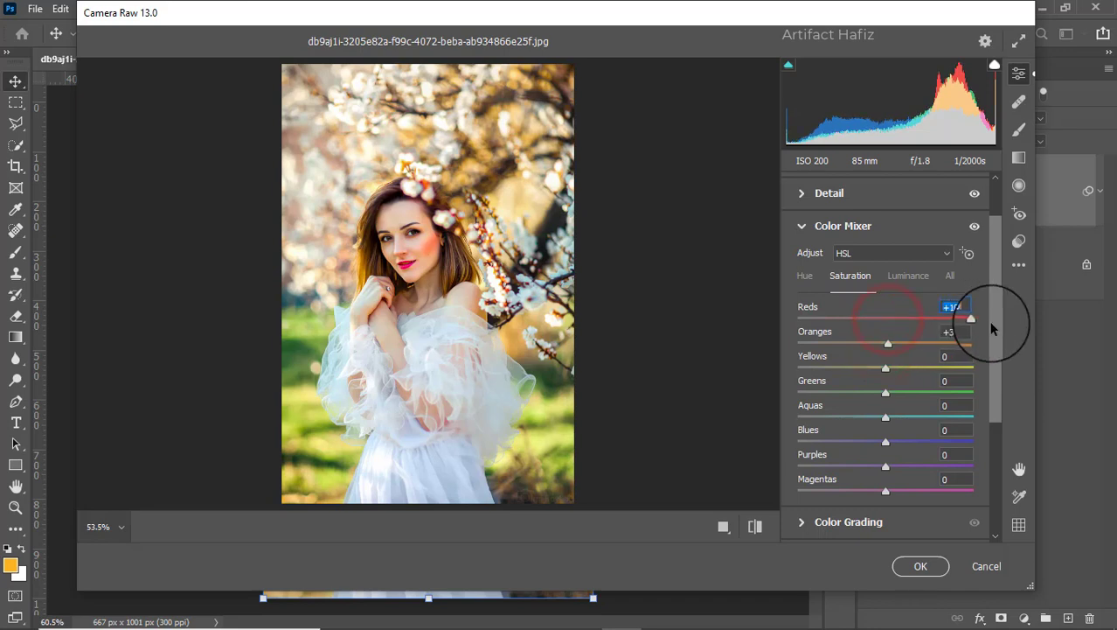
drag(991, 323, 906, 318)
drag(885, 368, 770, 404)
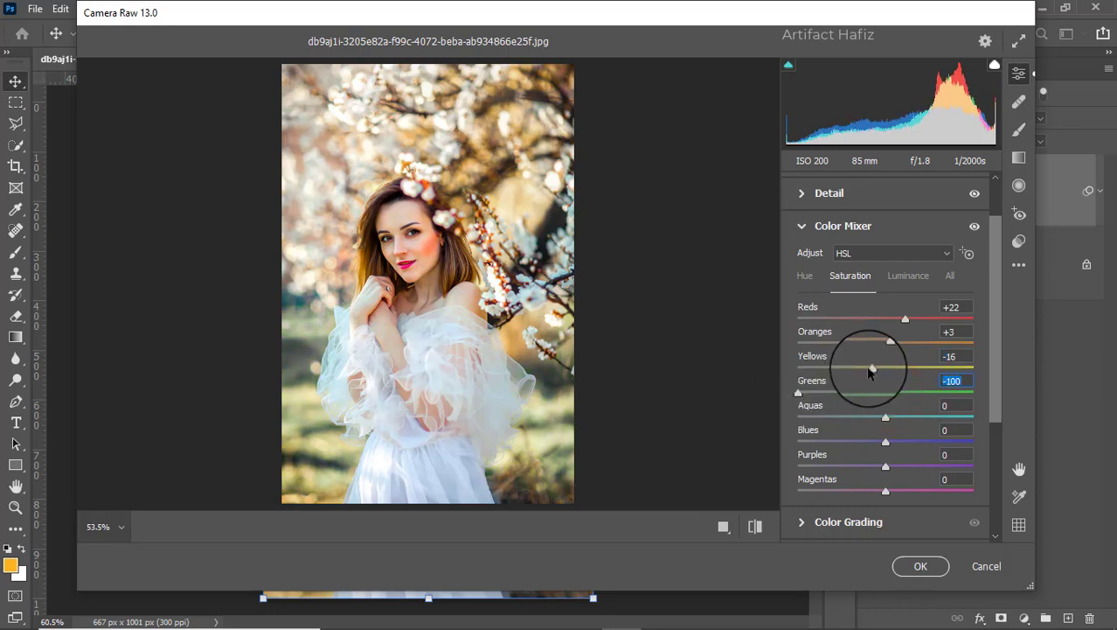
mouse_move(870, 370)
mouse_down()
mouse_move(748, 374)
mouse_move(823, 357)
mouse_move(913, 368)
mouse_move(864, 387)
mouse_up()
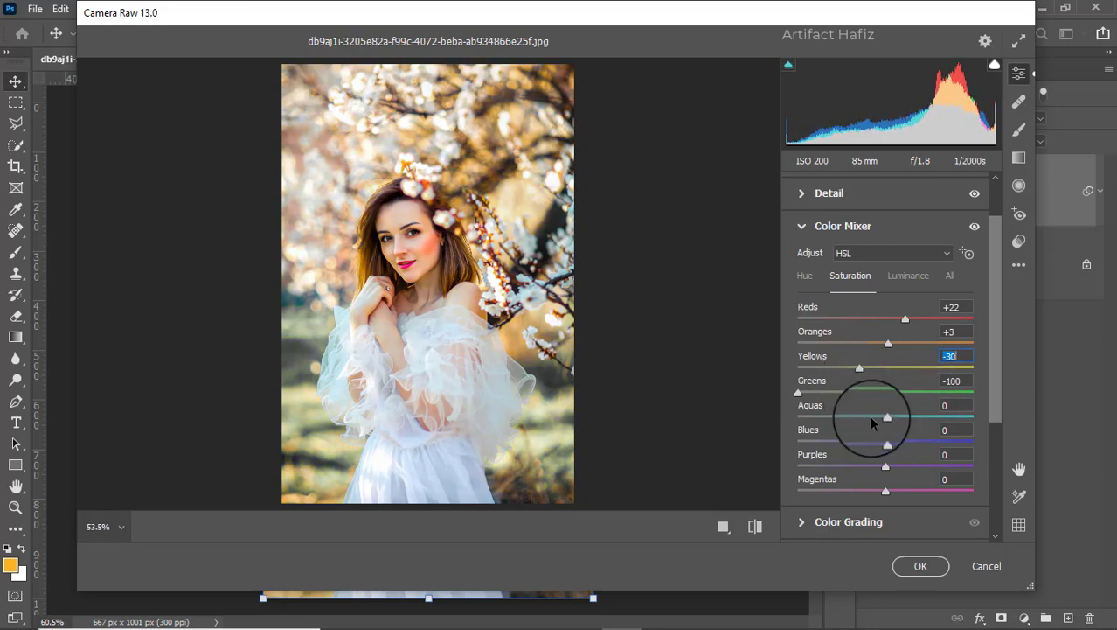
Set the saturation of Aquas, Blues and Purples to -100 each
drag(886, 420, 781, 409)
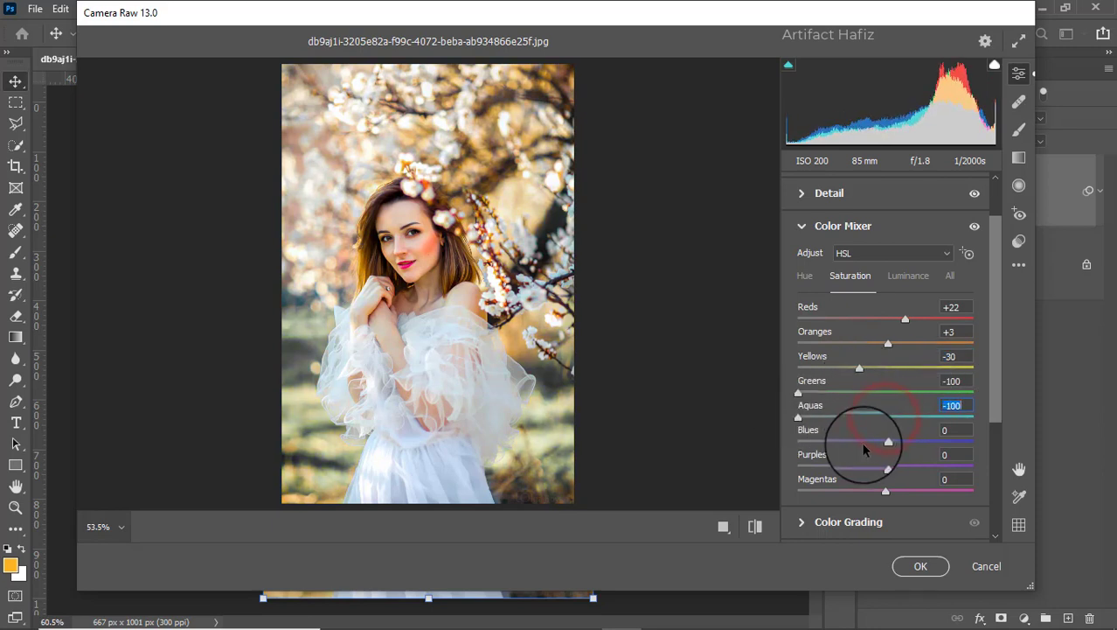
drag(881, 440, 764, 444)
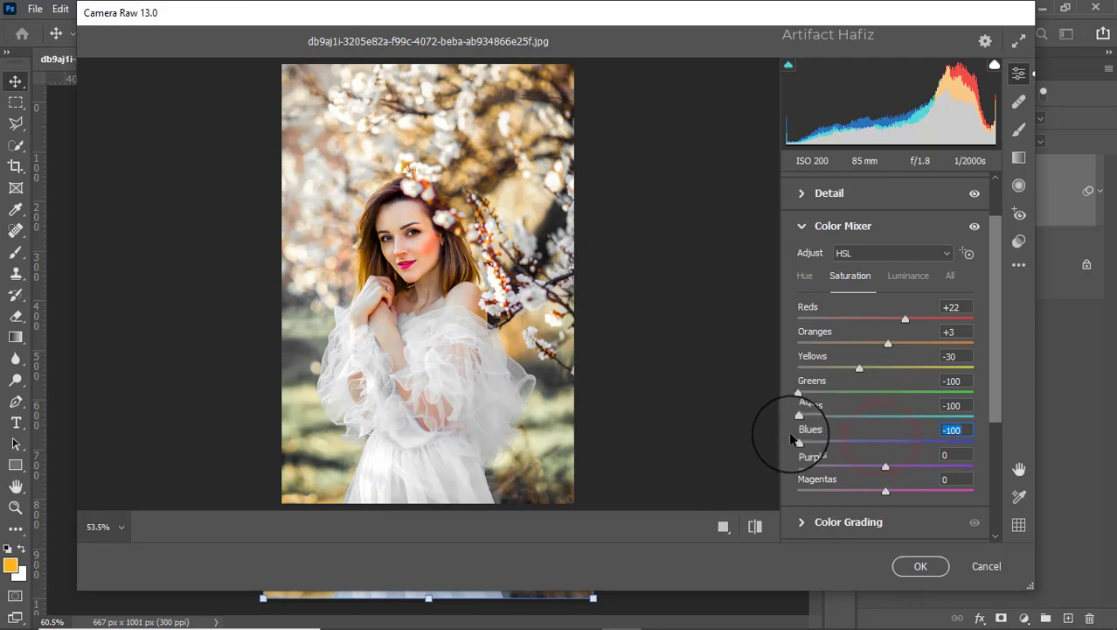
click(883, 465)
drag(885, 469, 718, 464)
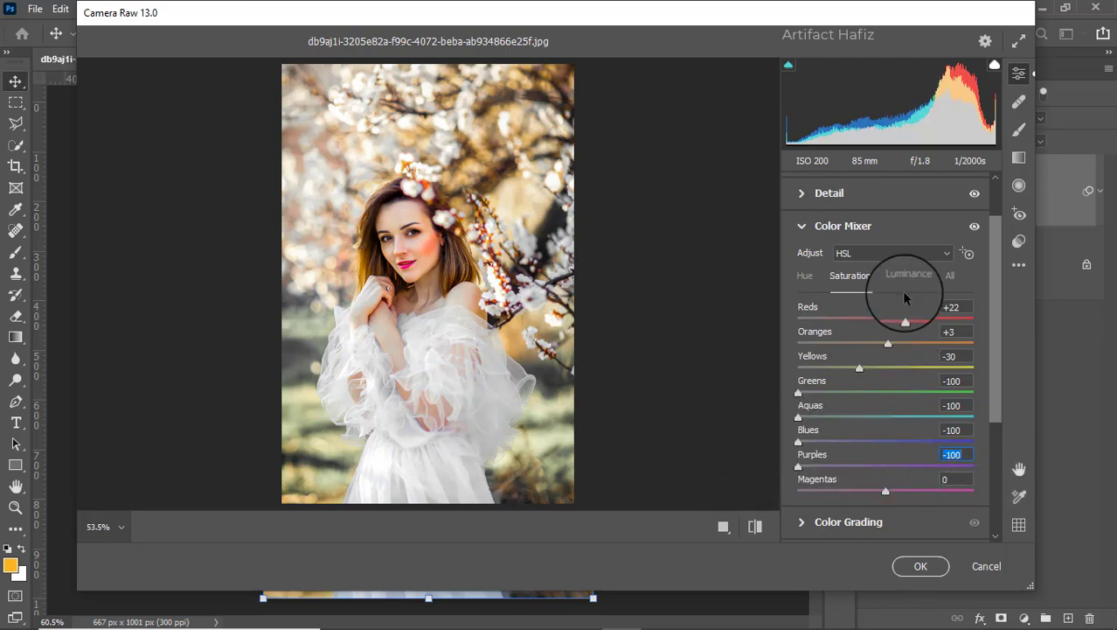
Set the Color Mixer luminance to -13 for Yellows and -50 for Greens, and the hue of both colours to +15
drag(883, 390, 832, 407)
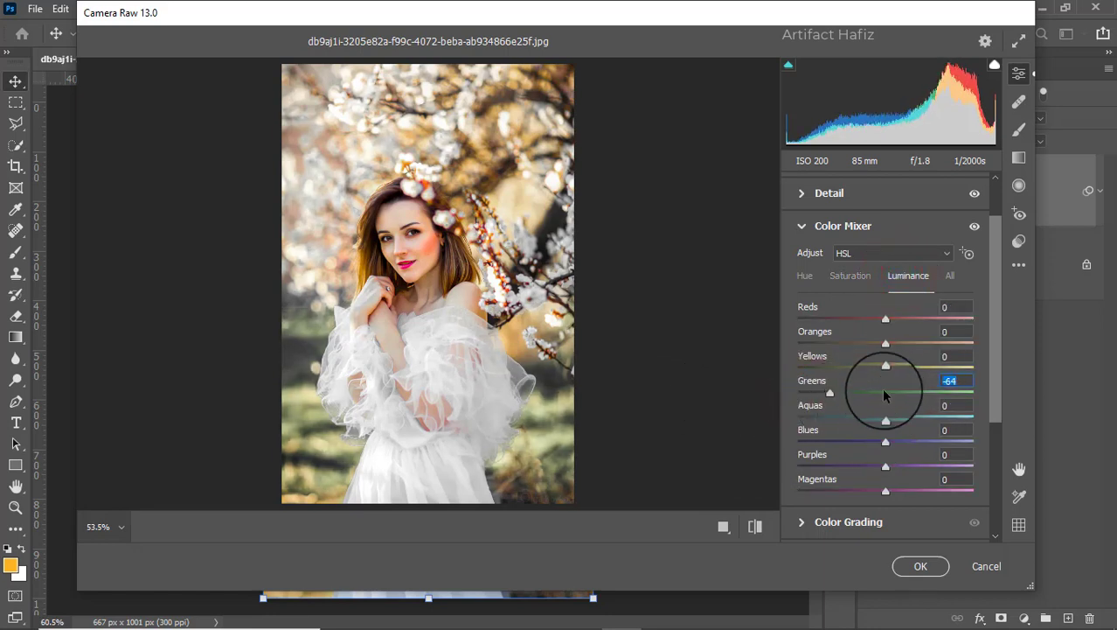
drag(885, 368, 842, 392)
click(829, 392)
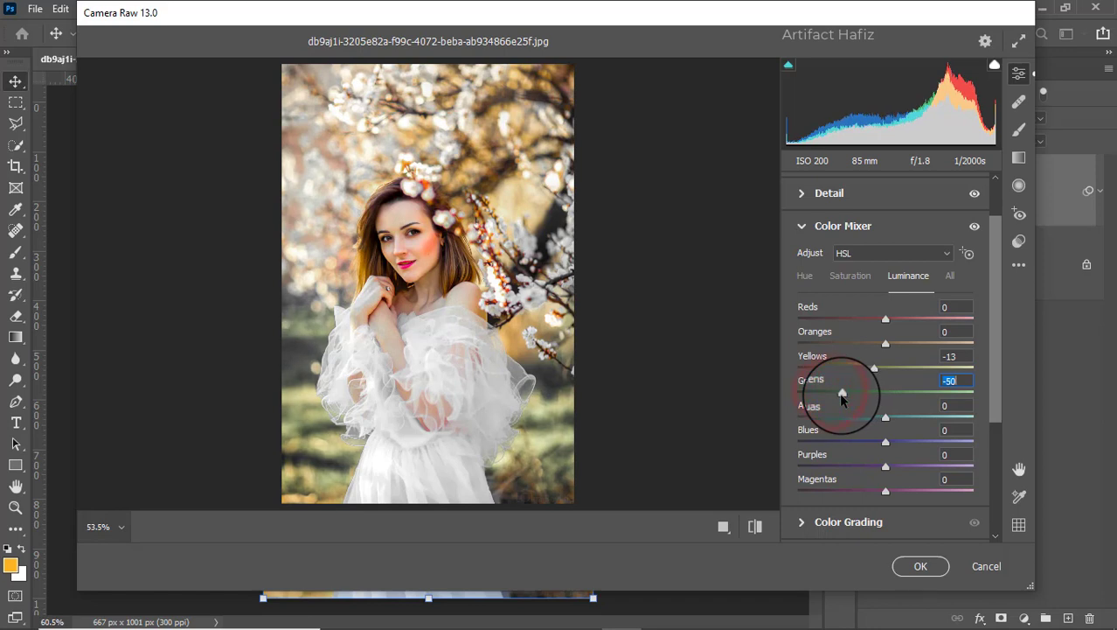
click(806, 278)
drag(886, 391, 898, 369)
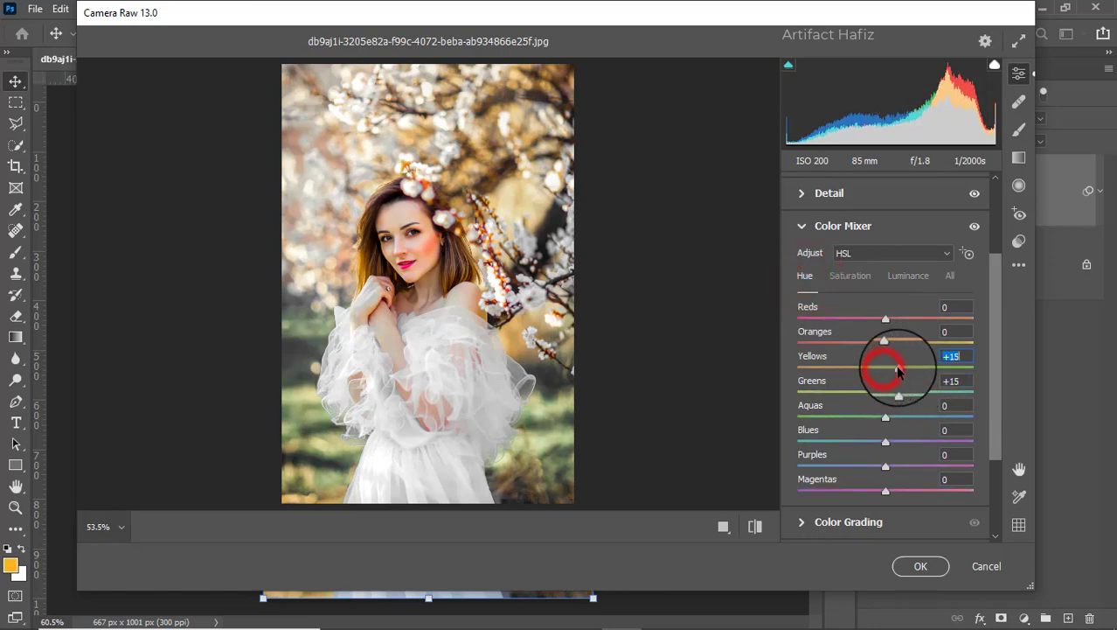
Color grade the shadows toward cyan with hue 189 and saturation 17, and tint the highlights slightly toward yellow-orange
scroll(910, 385, down, 3)
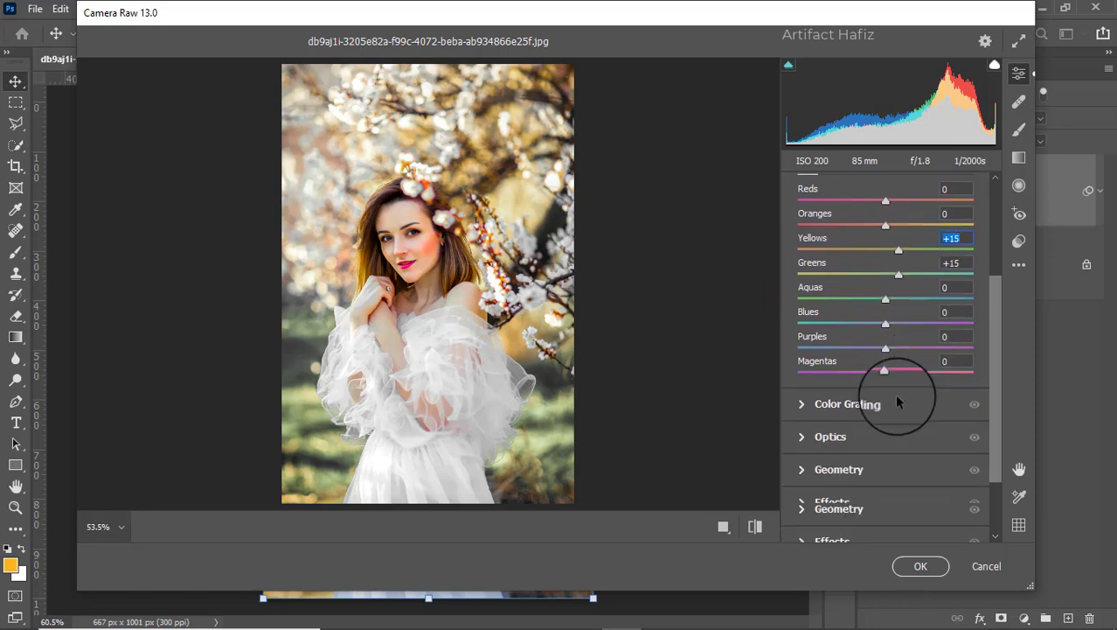
click(800, 405)
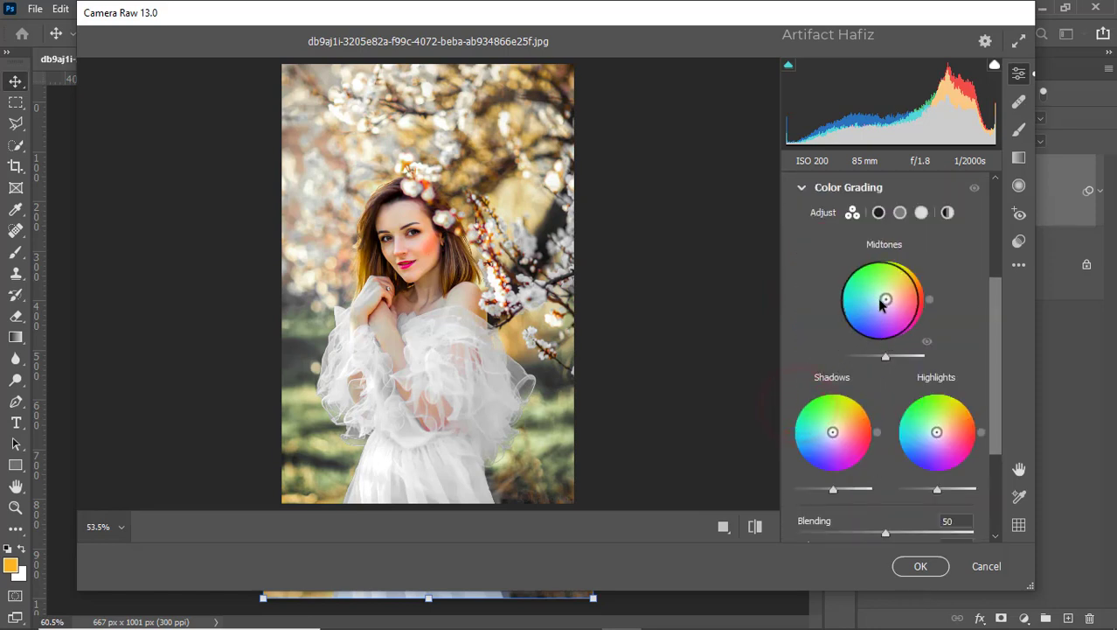
click(832, 434)
mouse_move(833, 433)
mouse_down()
mouse_move(805, 464)
mouse_move(781, 429)
mouse_move(784, 391)
mouse_move(783, 446)
mouse_move(827, 432)
mouse_up()
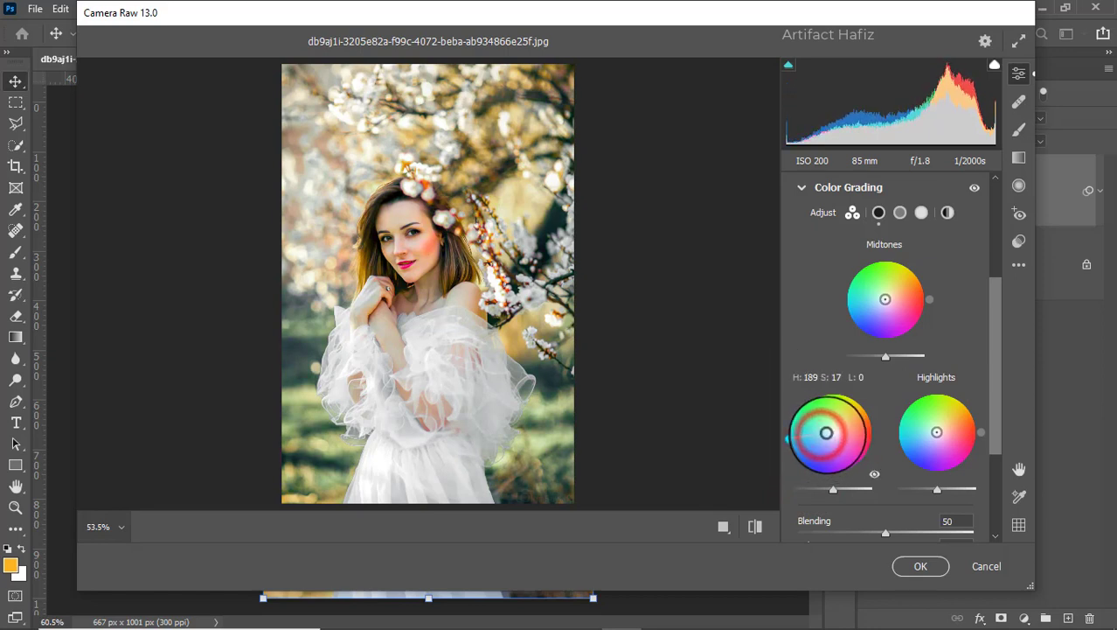
mouse_move(937, 435)
mouse_down()
mouse_move(961, 399)
mouse_move(985, 439)
mouse_move(950, 372)
mouse_move(980, 409)
mouse_move(973, 402)
mouse_move(939, 431)
mouse_up()
Add a vignette of -23 with Midpoint 10, Roundness +100 and Feather 100
scroll(866, 478, down, 5)
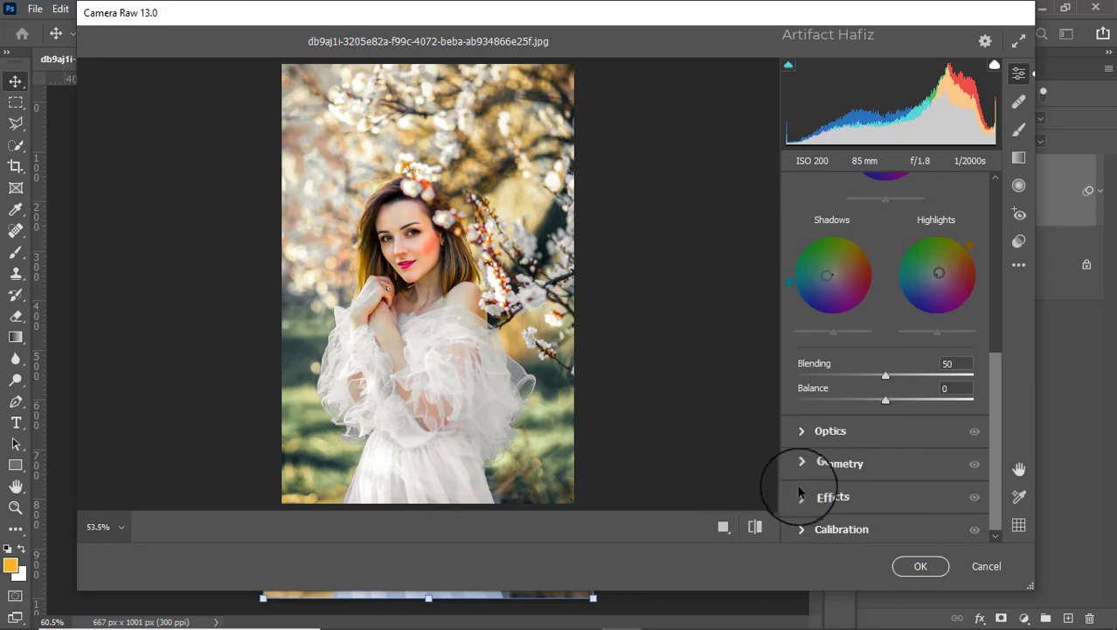
click(799, 501)
drag(886, 370, 844, 366)
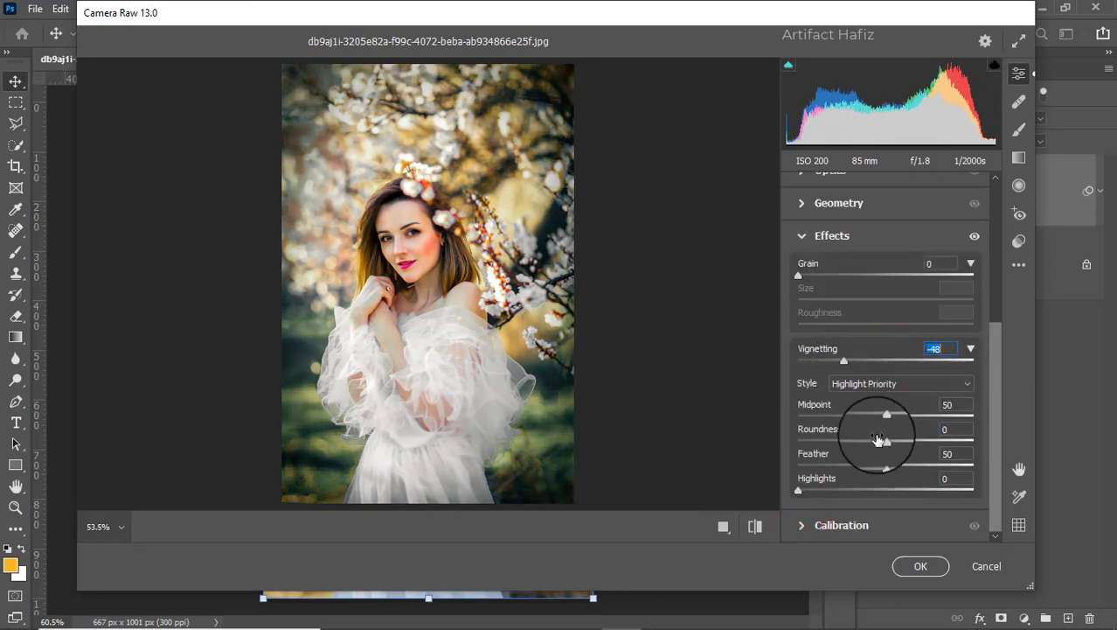
drag(885, 464, 977, 473)
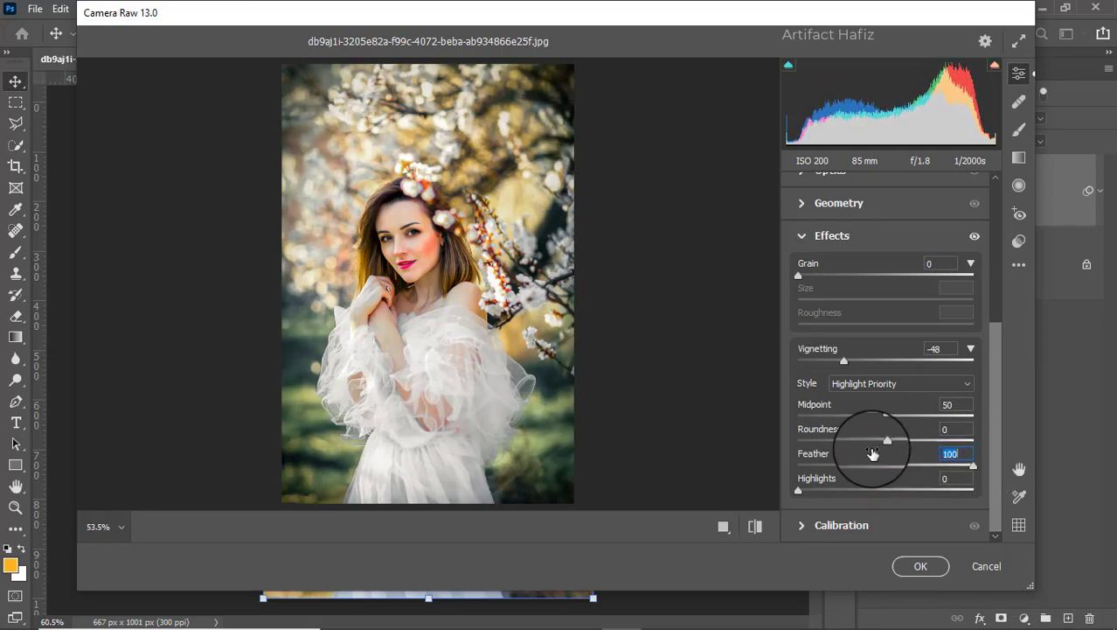
drag(886, 439, 814, 416)
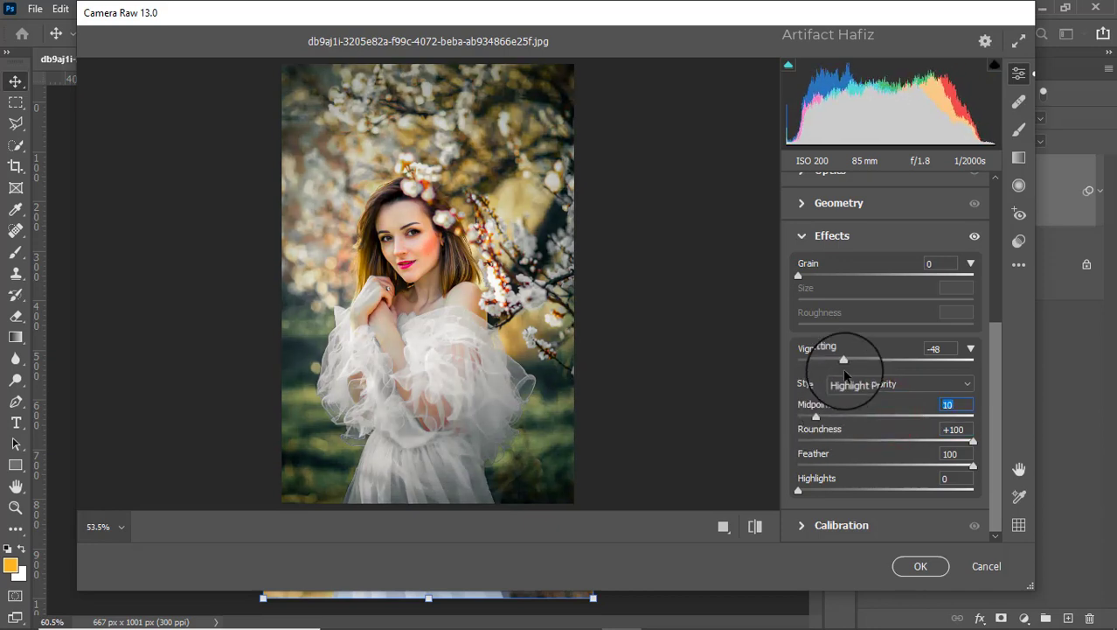
drag(844, 361, 865, 363)
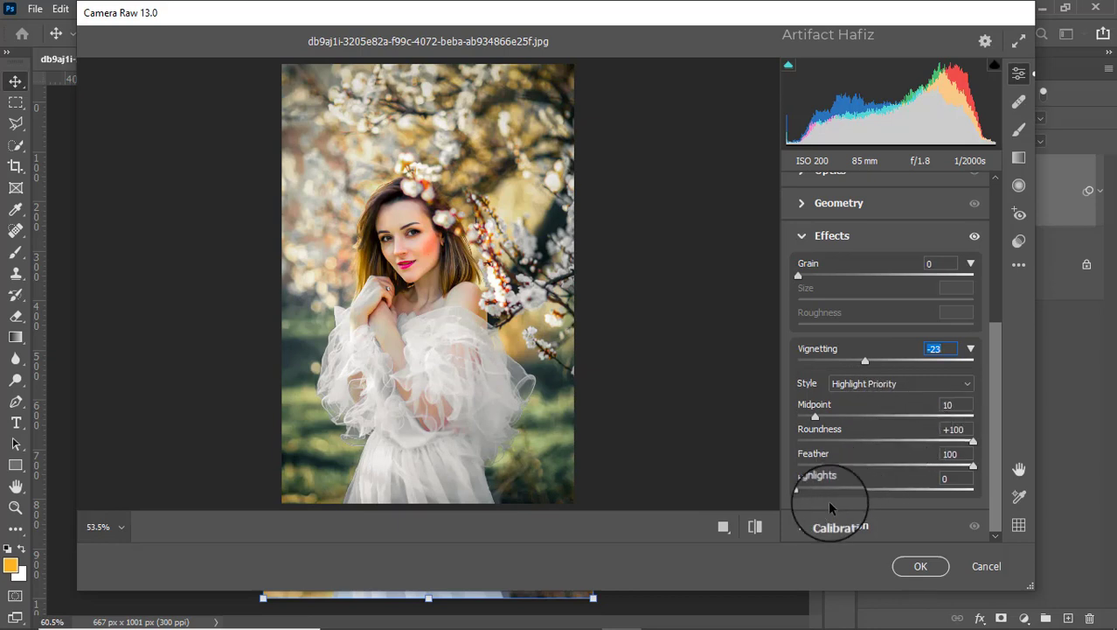
Set the Calibration saturation to -11 for Red Primary, +6 for Green Primary and +9 for Blue Primary, and apply the Camera Raw filter
click(802, 525)
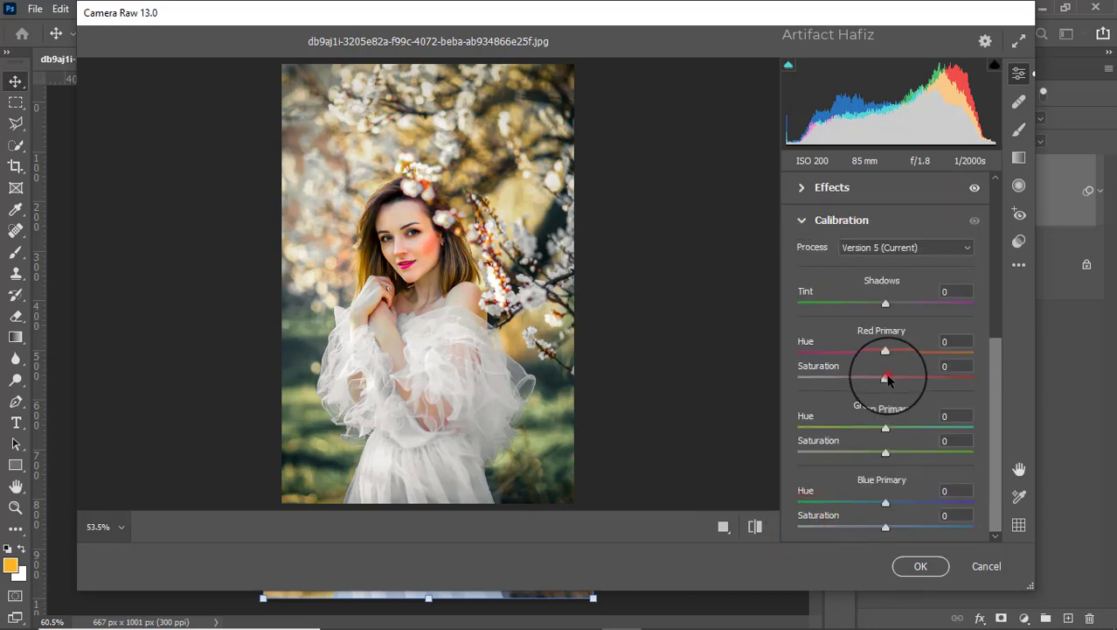
drag(885, 376, 876, 378)
click(886, 452)
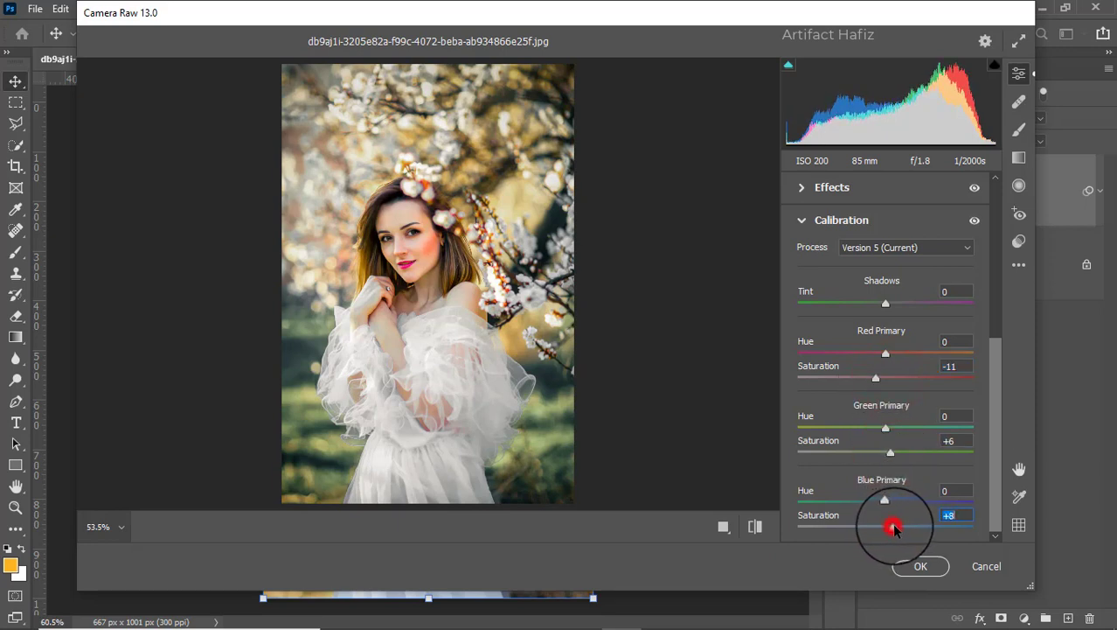
drag(892, 527, 894, 527)
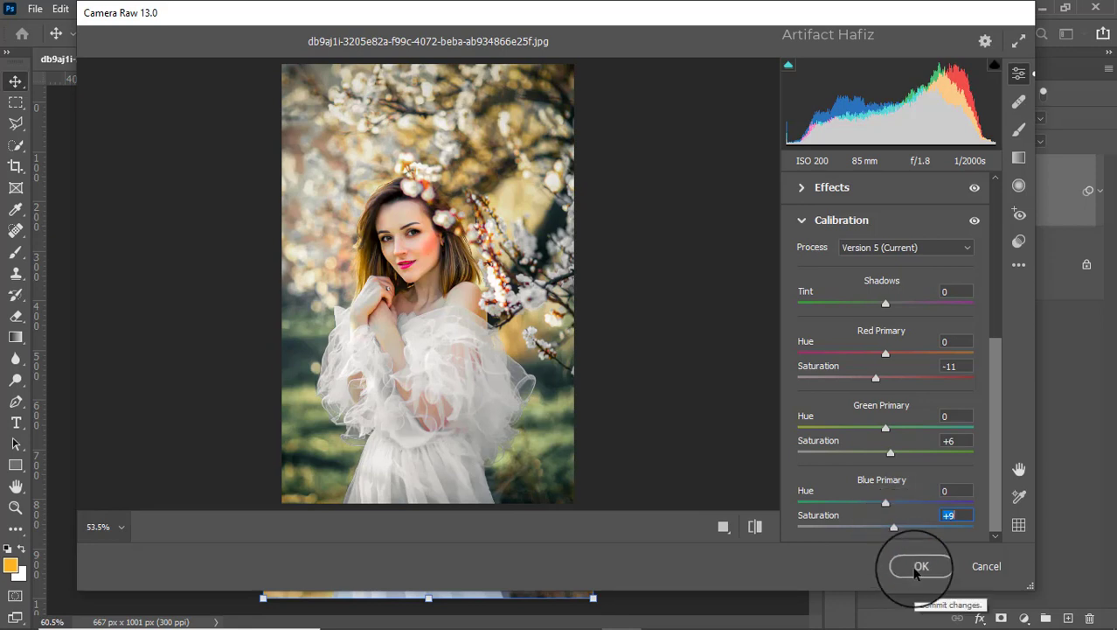
click(918, 567)
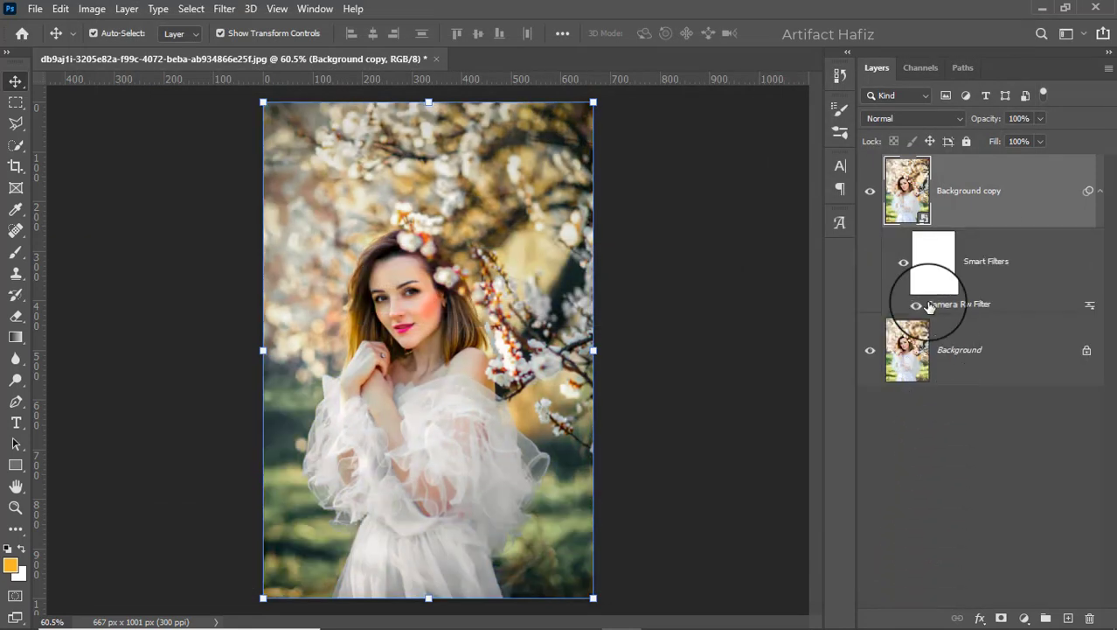
Compare the graded portrait with the original by toggling the visibility of the Background copy layer
click(870, 191)
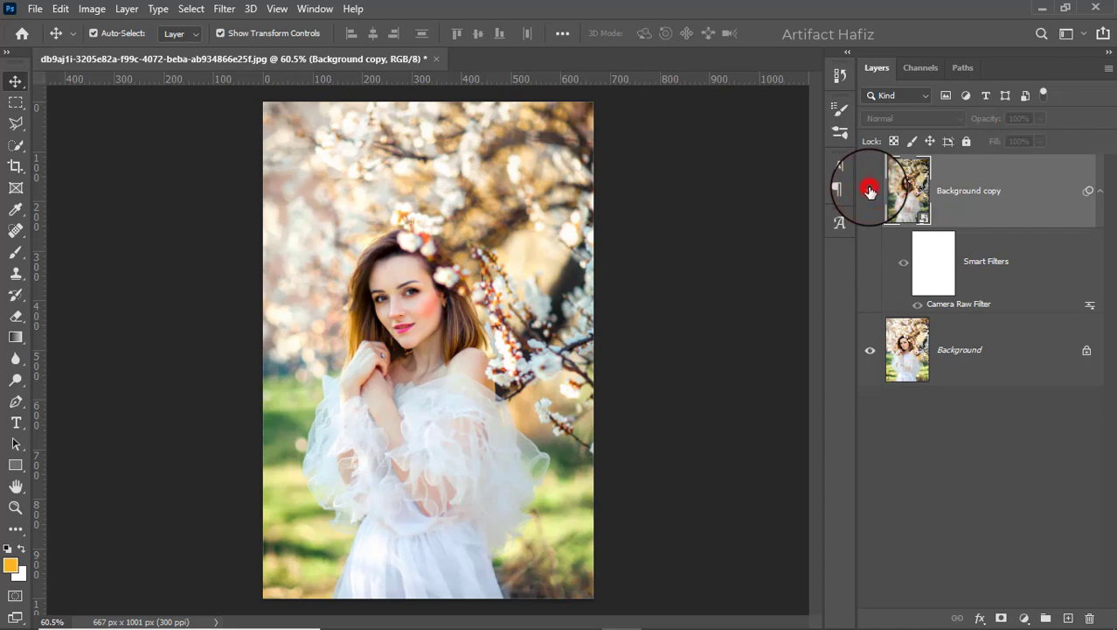
click(870, 190)
click(869, 191)
click(870, 190)
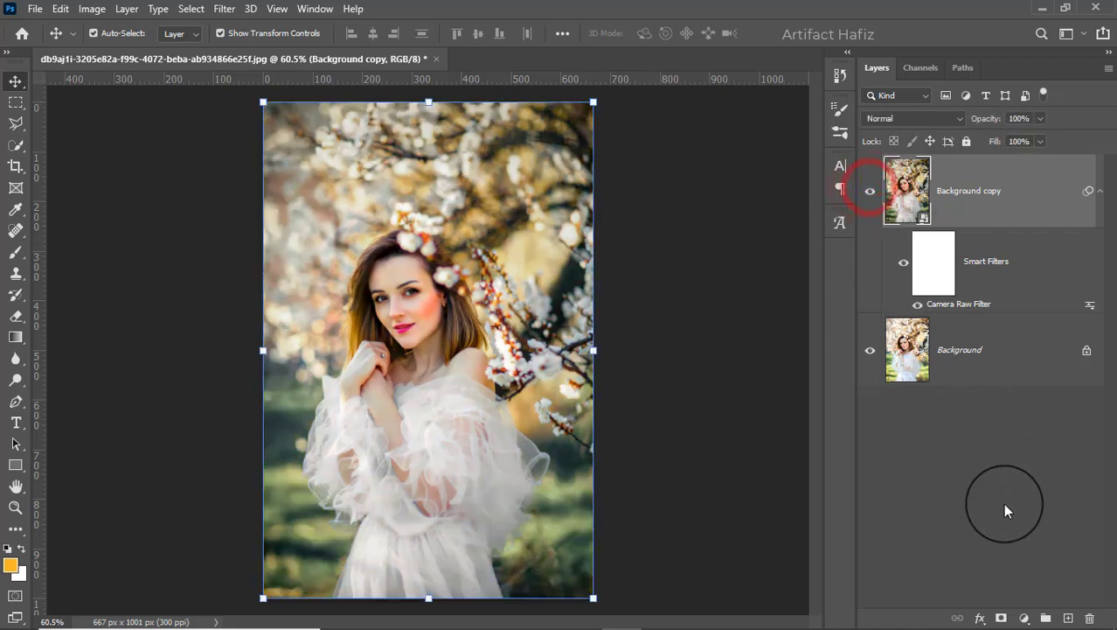
Add a Color Lookup adjustment layer with the Fuji ETERNA 250D Kodak 2395 3D LUT and lower its opacity to 5%
click(1022, 605)
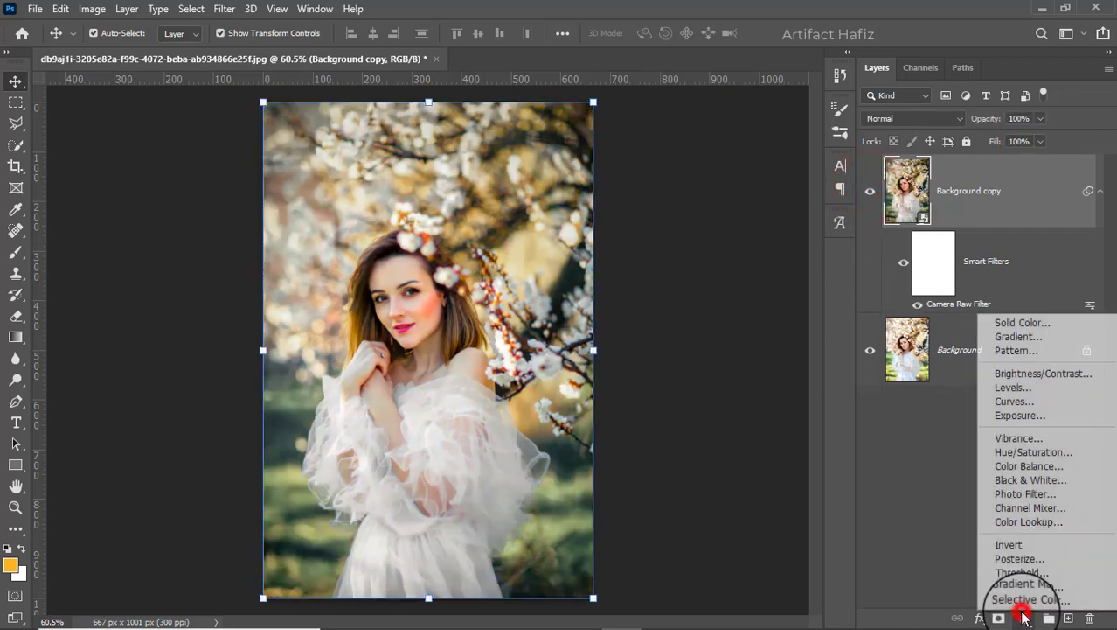
click(1020, 521)
click(919, 161)
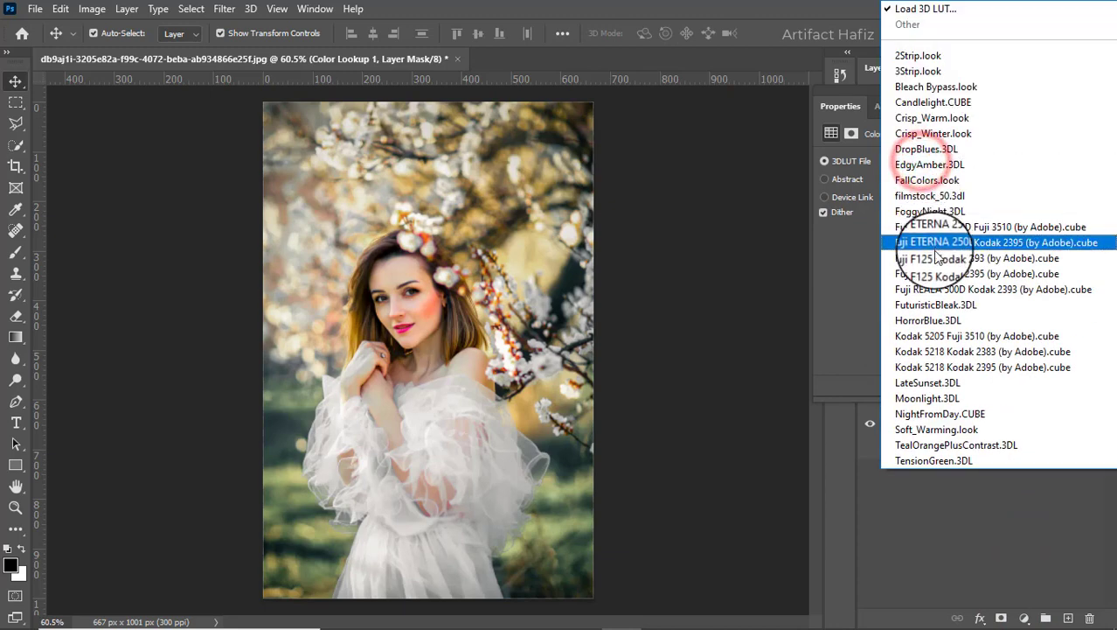
click(935, 237)
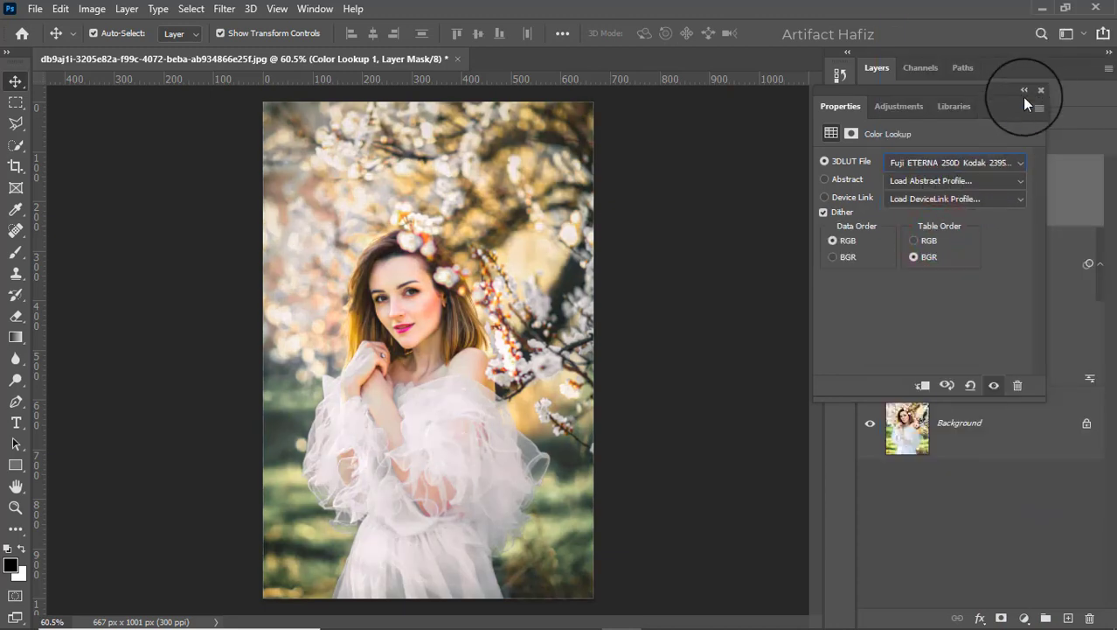
click(1039, 91)
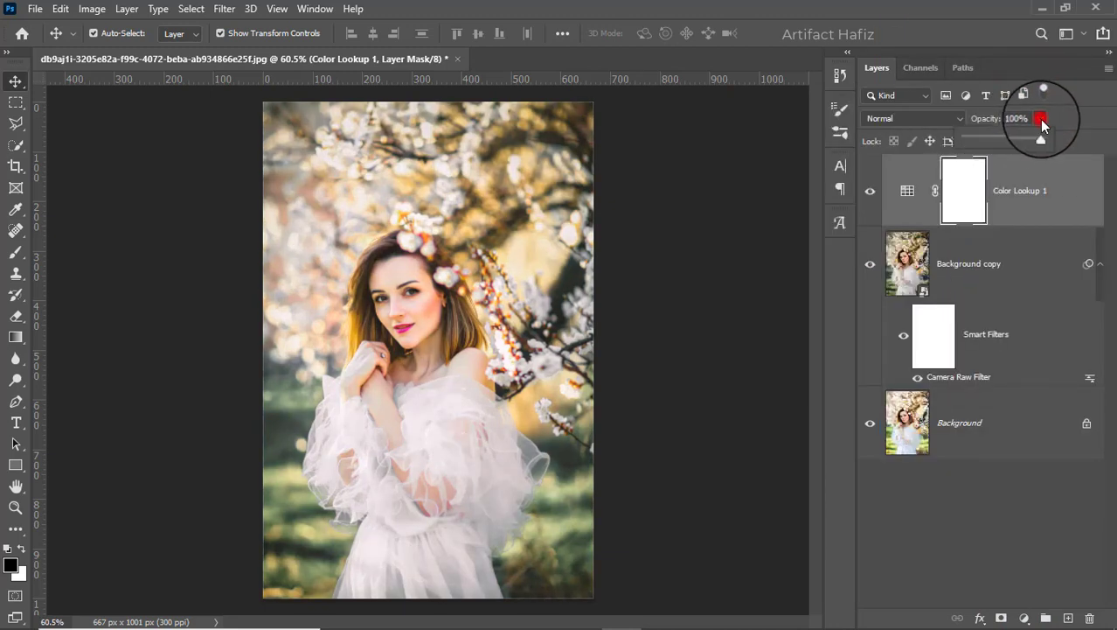
drag(972, 141, 968, 141)
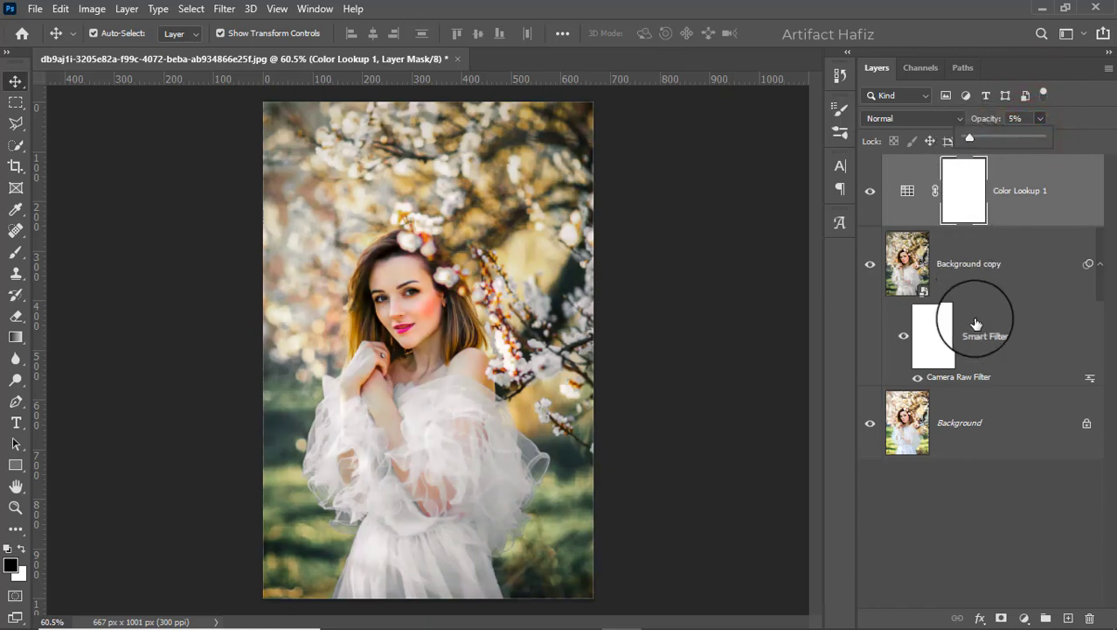
Add a second Color Lookup adjustment layer using the FuturisticBleak.3DL 3D LUT
click(1023, 618)
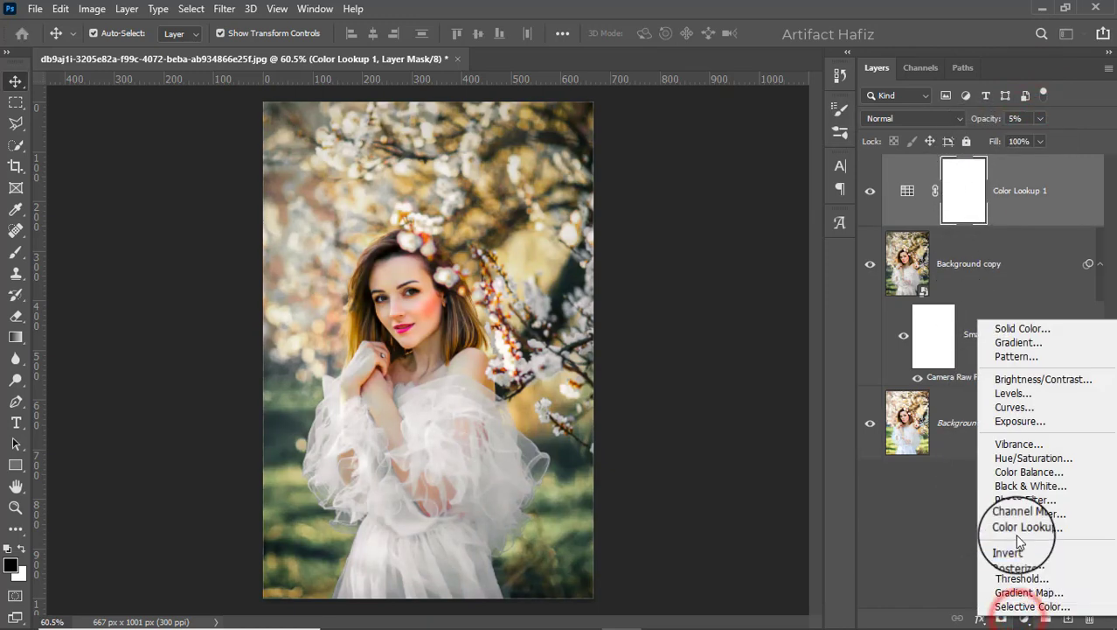
click(1015, 522)
click(971, 163)
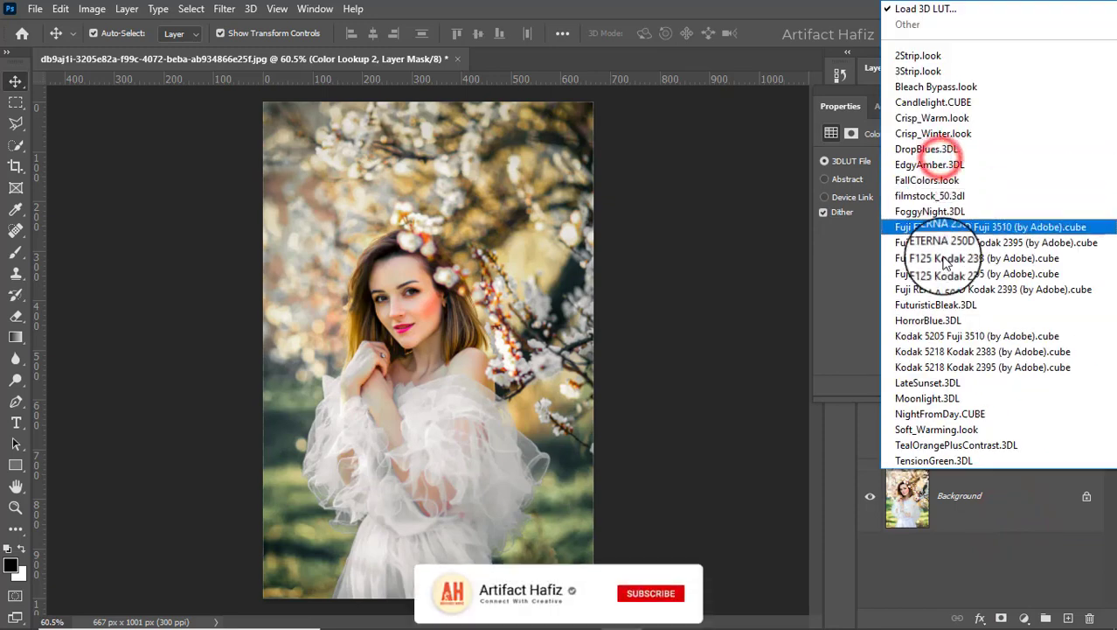
click(941, 305)
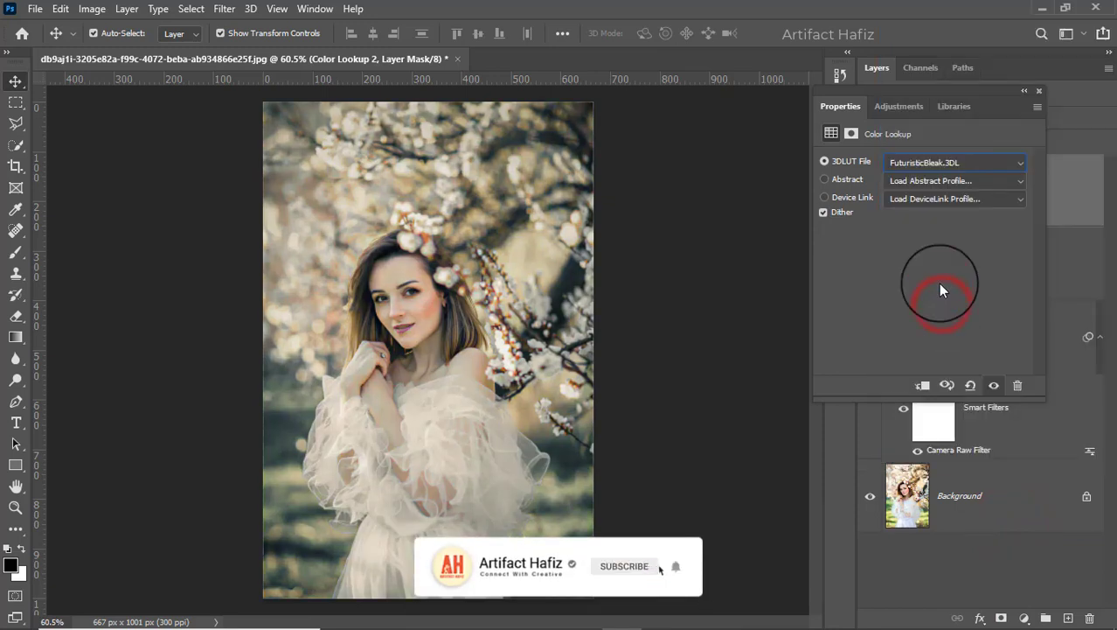
click(1038, 92)
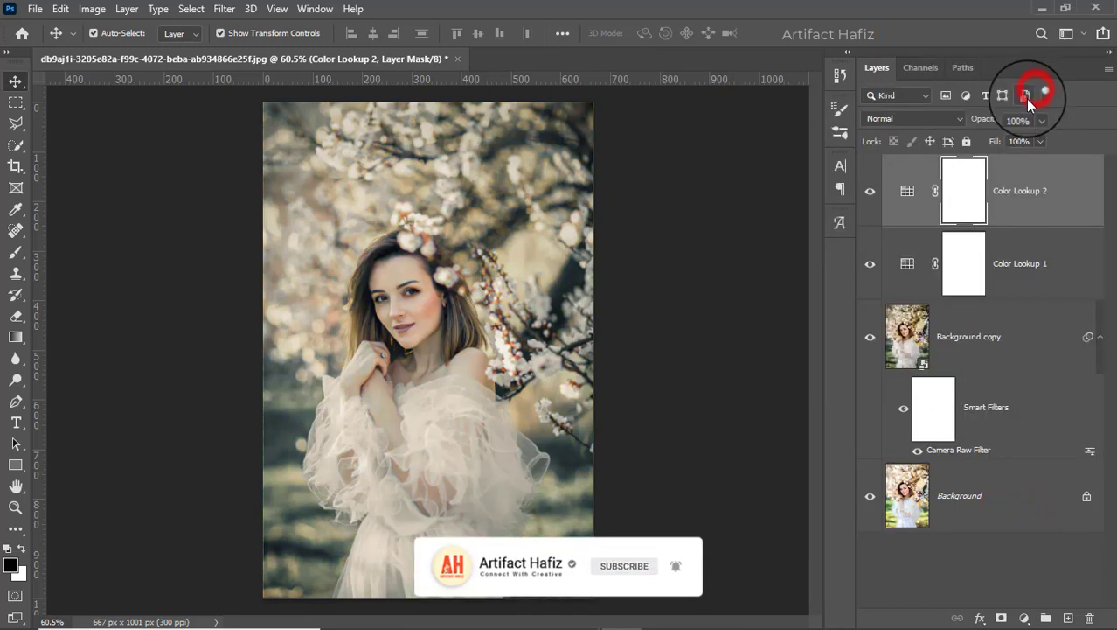
Blend the FuturisticBleak Color Lookup layer in Luminosity mode, check its effect on the portrait, and set its opacity to 10%
click(906, 119)
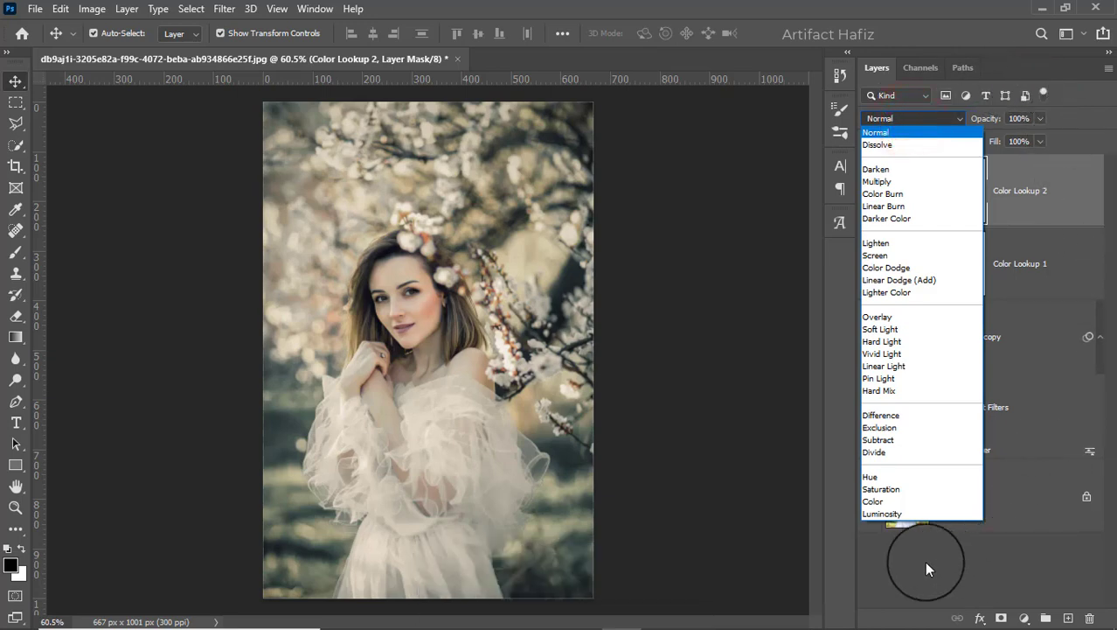
click(891, 513)
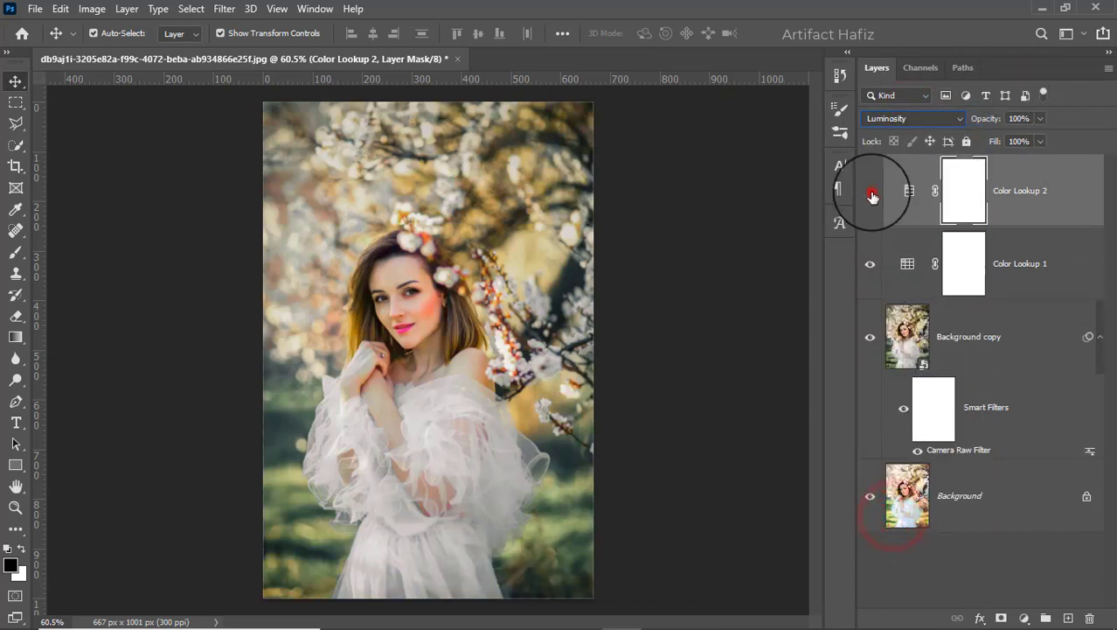
click(870, 191)
click(870, 190)
click(1039, 119)
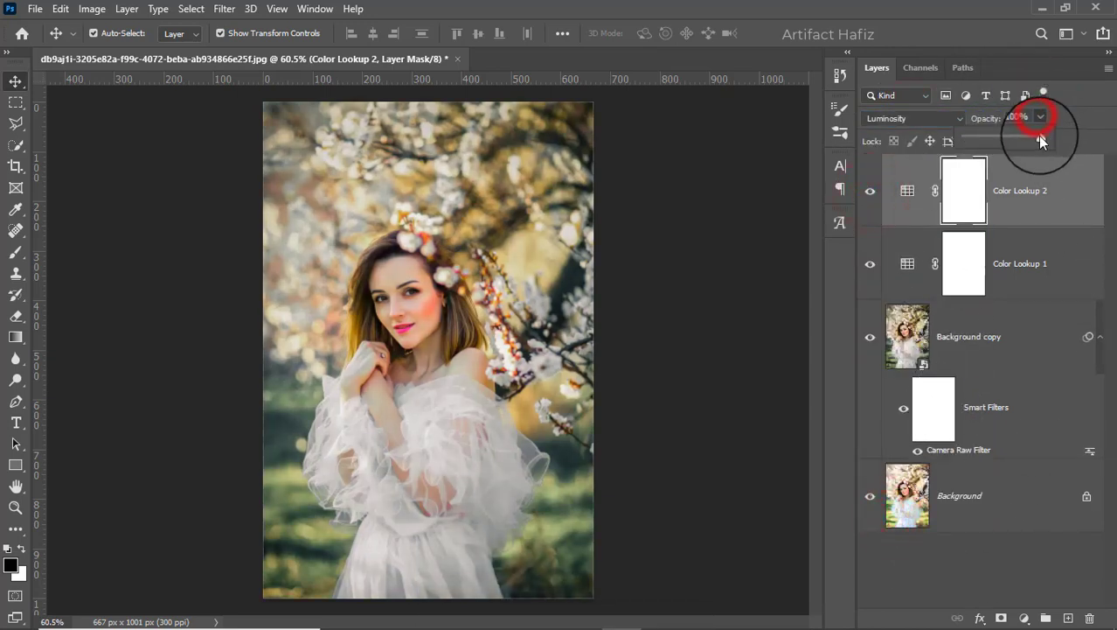
drag(976, 145, 972, 146)
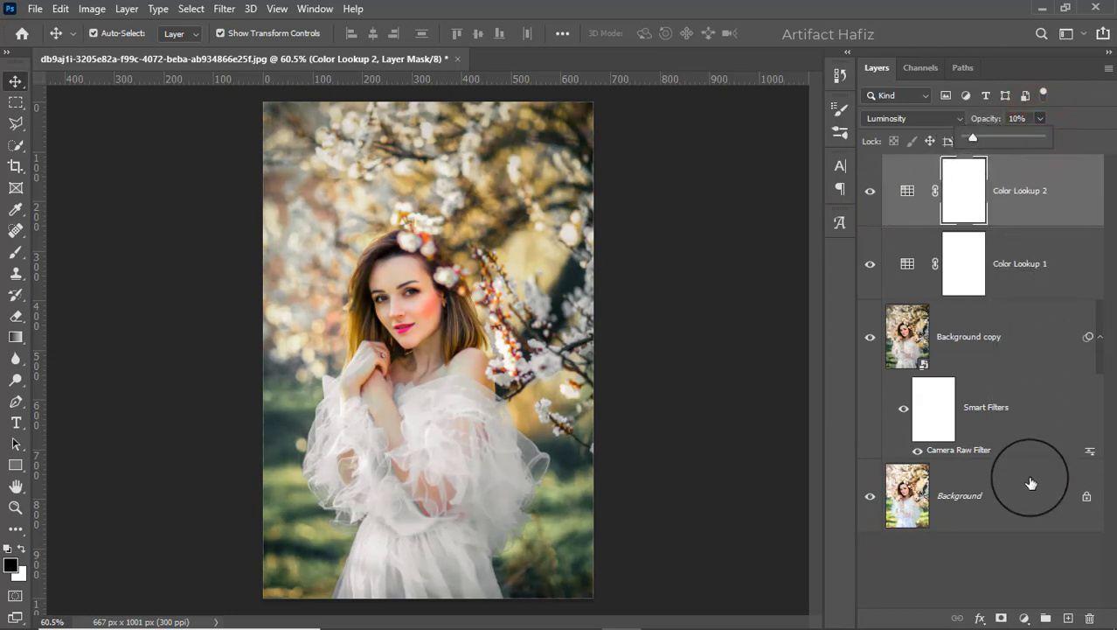
Add a Brightness/Contrast adjustment layer on top with Brightness 0 and Contrast 6
click(1025, 618)
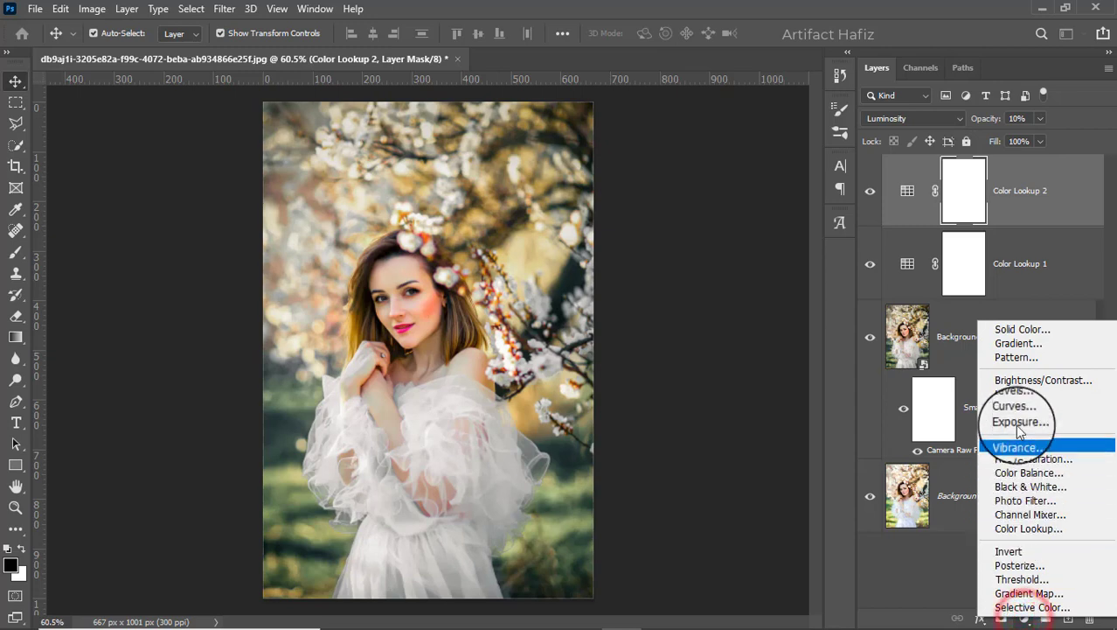
click(1025, 379)
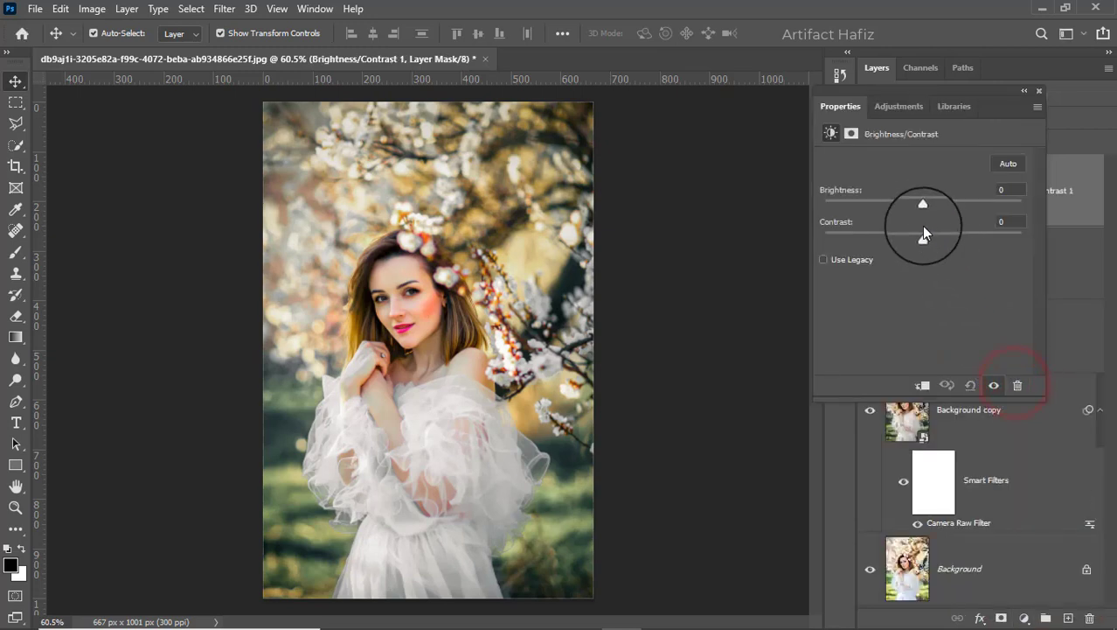
drag(921, 204, 913, 204)
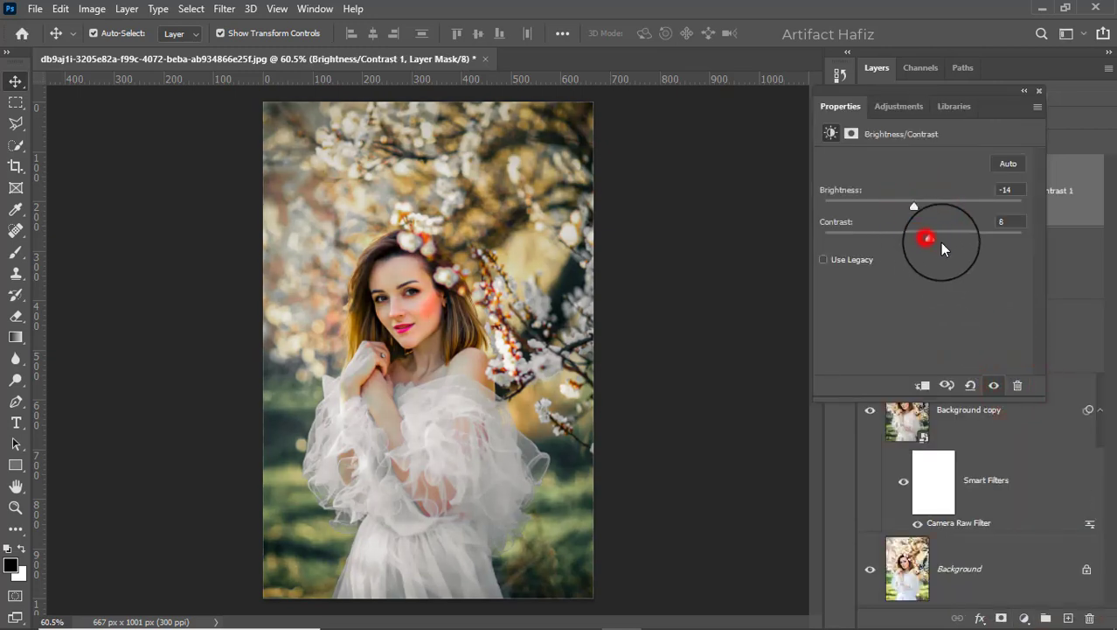
drag(960, 254, 931, 268)
drag(910, 207, 921, 210)
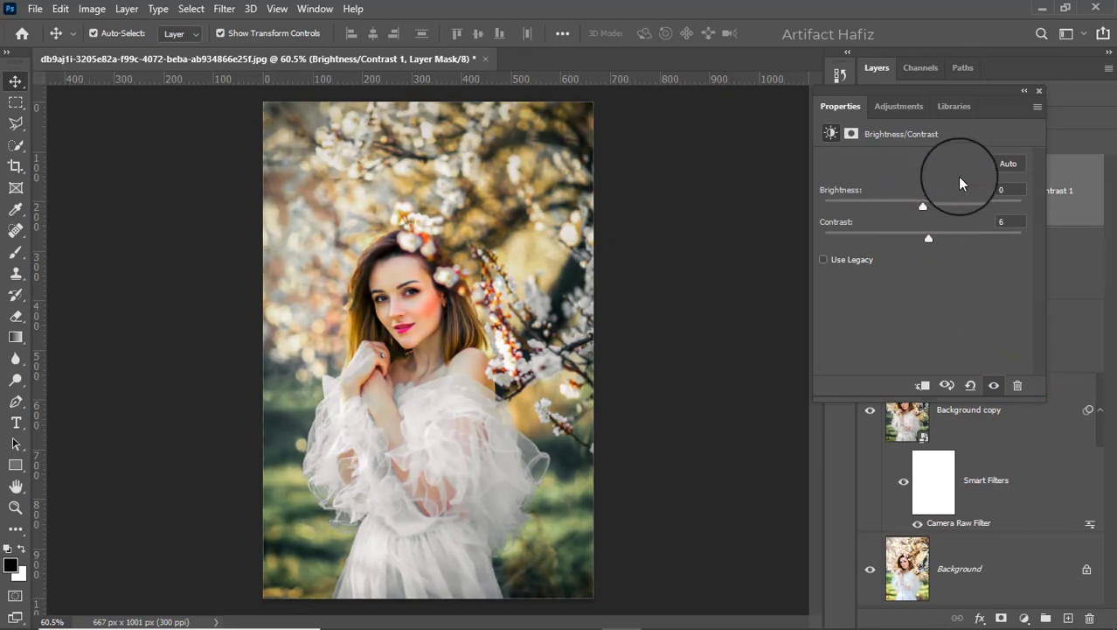
click(1038, 91)
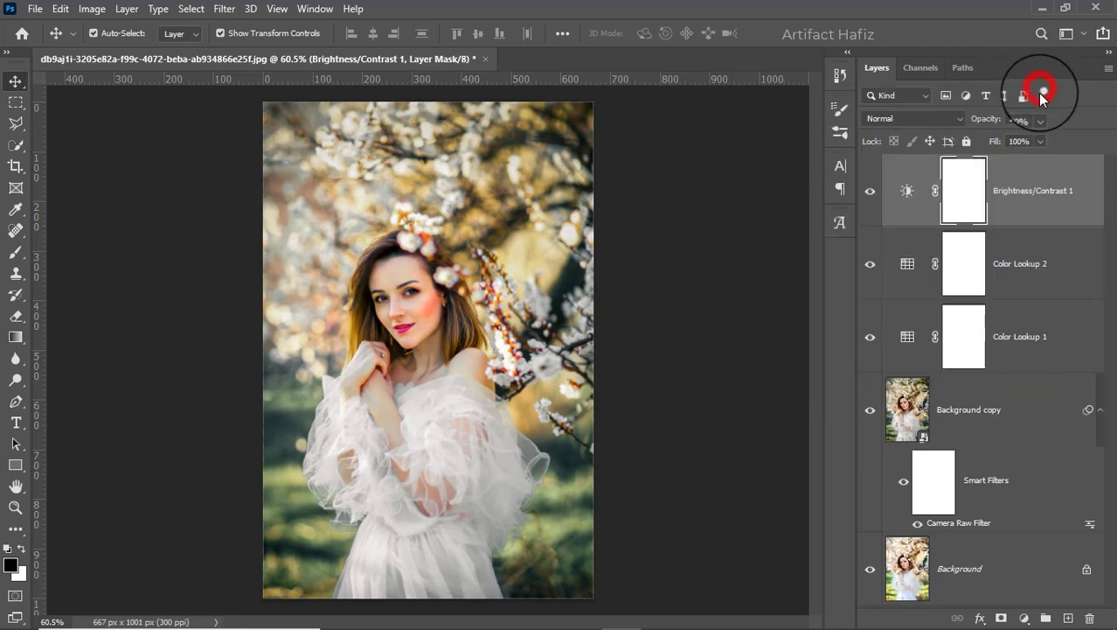
Compare the finished grade with the original photo by showing only the Background layer and restoring all layers
key(alt)
alt+click(869, 572)
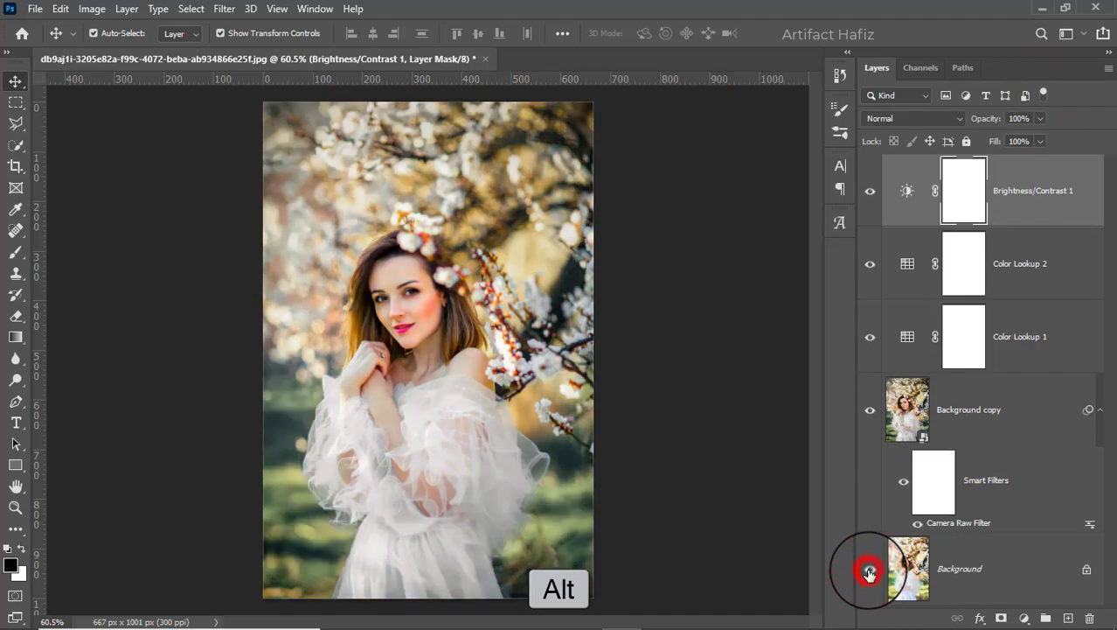
alt+click(870, 572)
alt+click(870, 572)
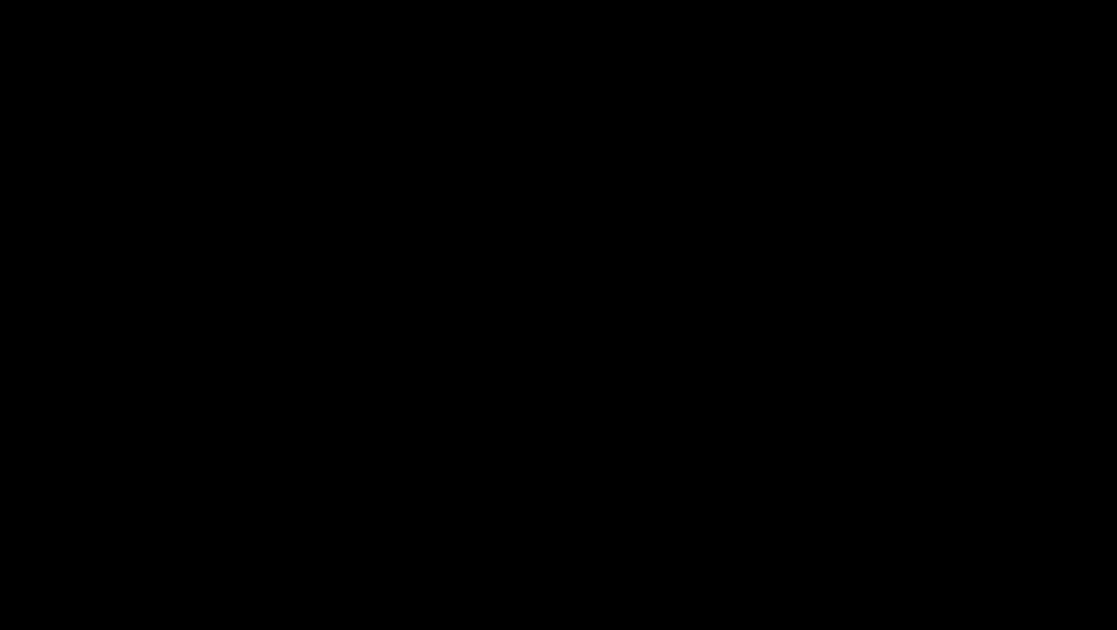